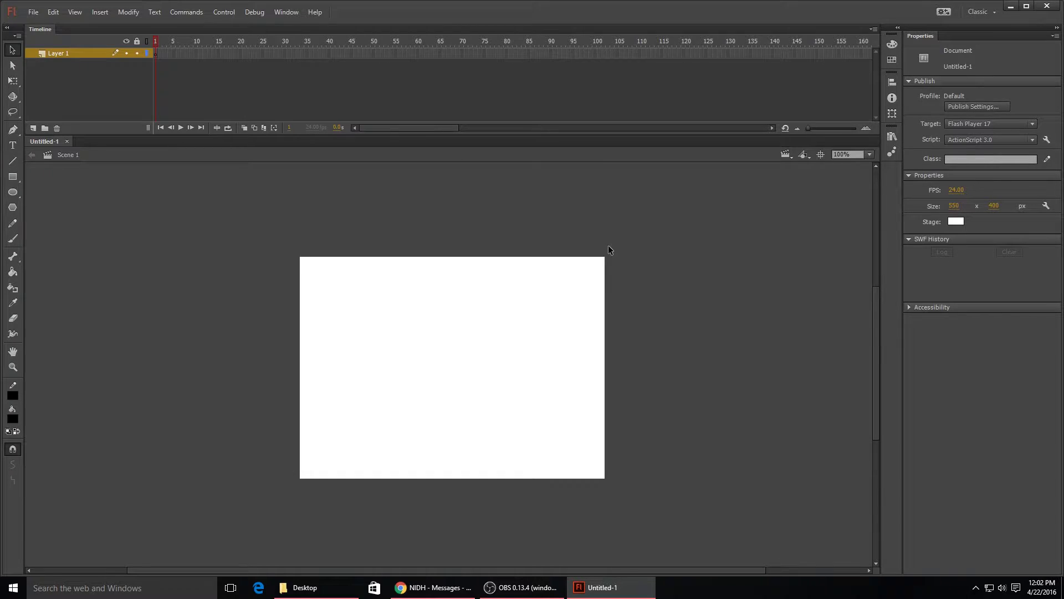
- Create a new ActionScript 3.0 document with a 550 x 400 stage at 24 fps
{"action": "left_click", "coordinate": [32, 12]}
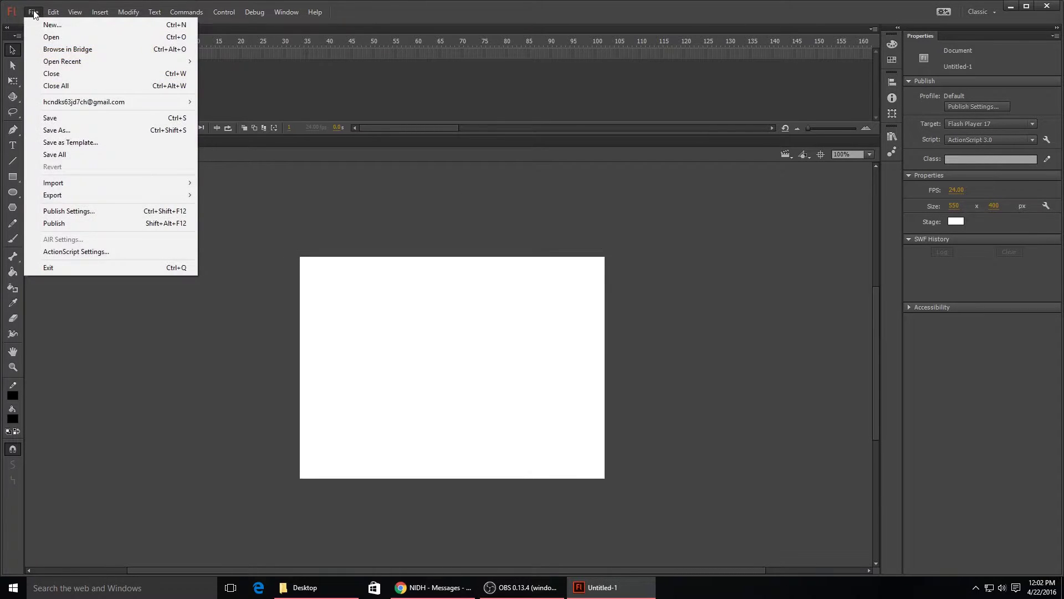
{"action": "left_click", "coordinate": [33, 20]}
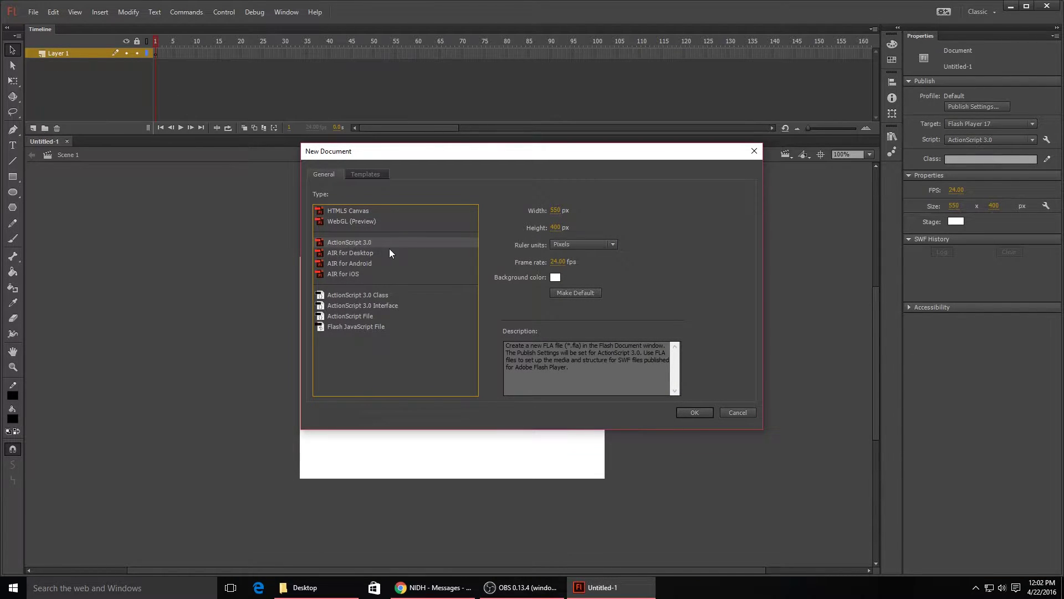
{"action": "left_click", "coordinate": [344, 211]}
{"action": "left_click", "coordinate": [347, 244]}
{"action": "left_click_drag", "start_coordinate": [562, 263], "coordinate": [563, 277]}
{"action": "left_click", "coordinate": [551, 263]}
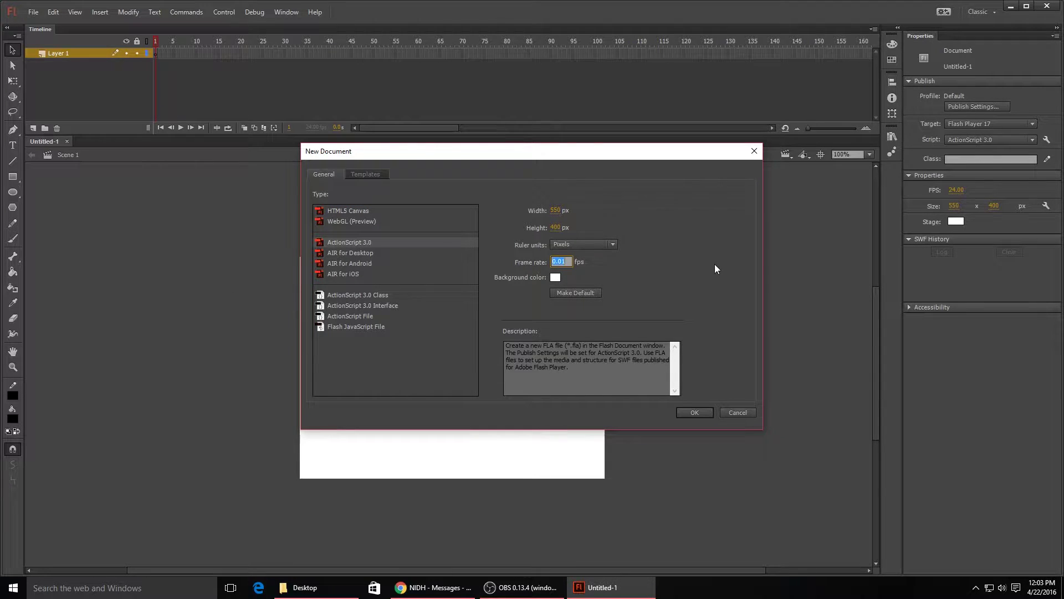
{"action": "type", "text": "24"}
{"action": "key", "text": "Return"}
{"action": "left_click", "coordinate": [694, 413]}
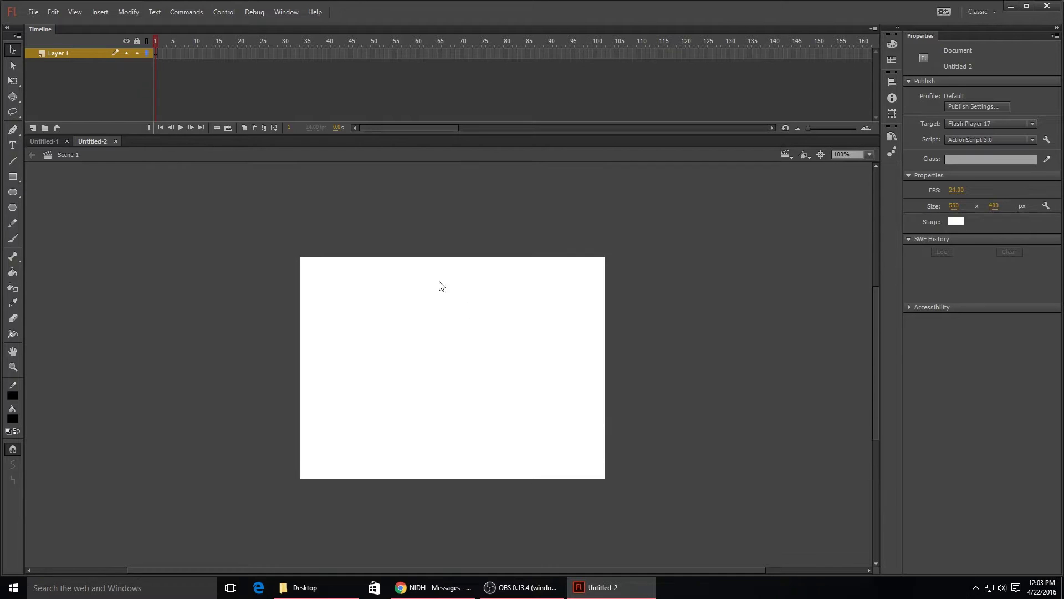
- Zoom in on the empty stage, select the Brush tool and show the document properties
{"action": "scroll", "coordinate": [407, 396], "scroll_direction": "up", "scroll_amount": 1}
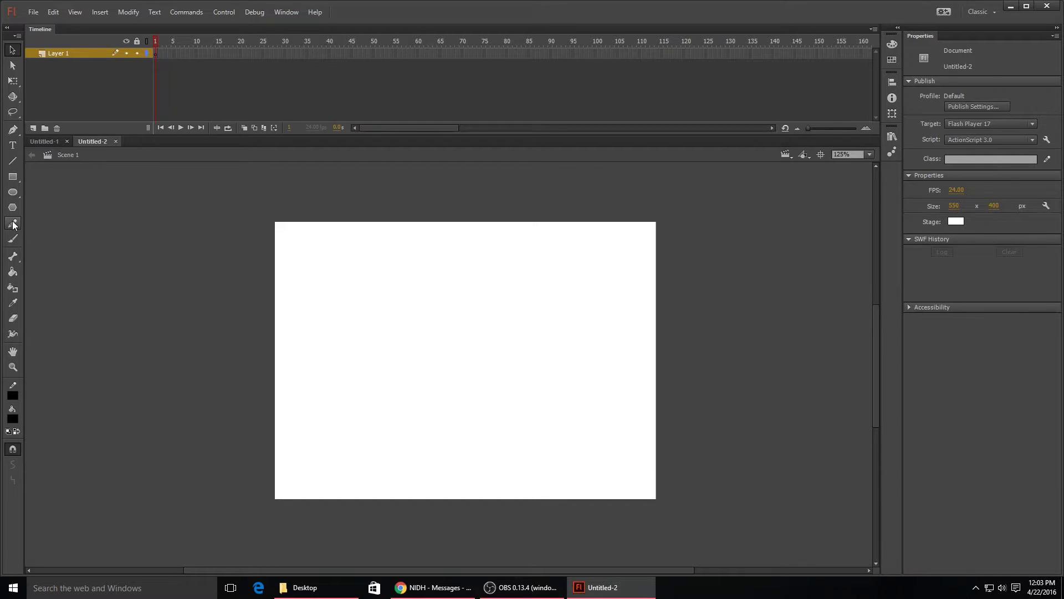
{"action": "left_click", "coordinate": [13, 239]}
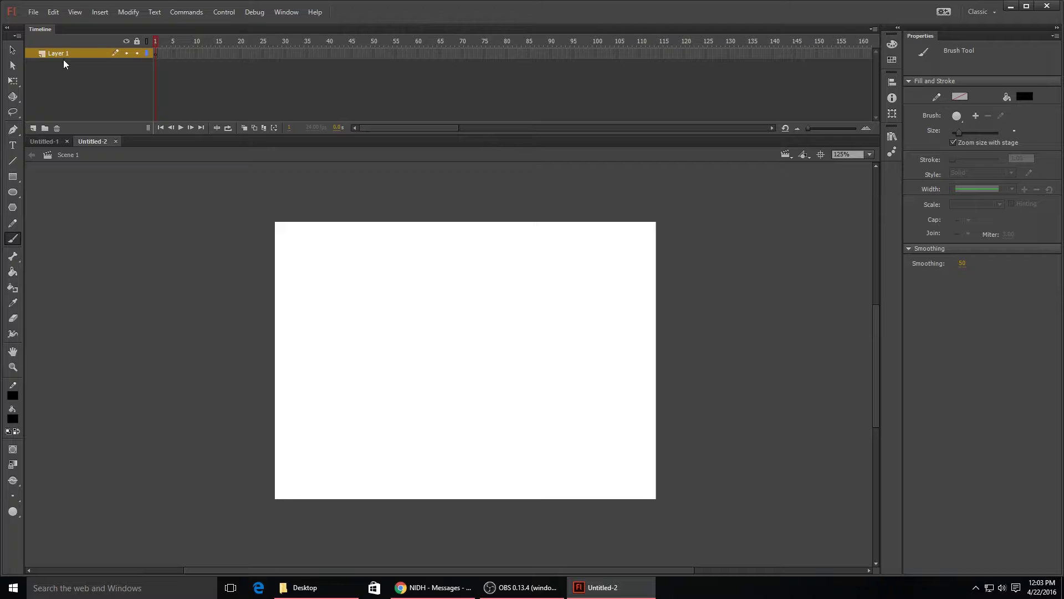
{"action": "left_click", "coordinate": [68, 79]}
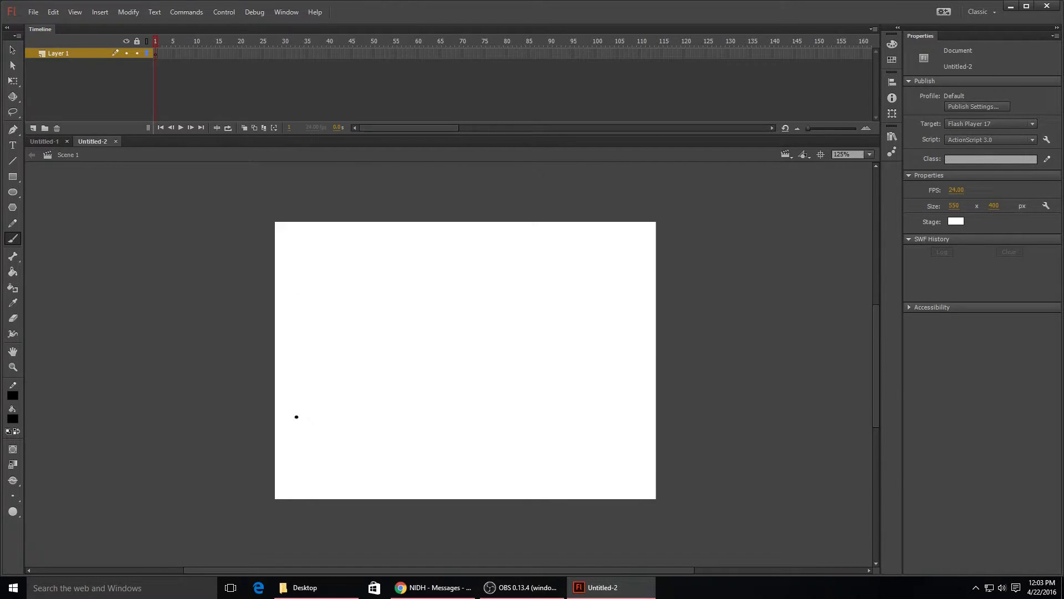
- Paint a yellow sun arc with rays near the top-left of the stage
{"action": "left_click", "coordinate": [12, 419]}
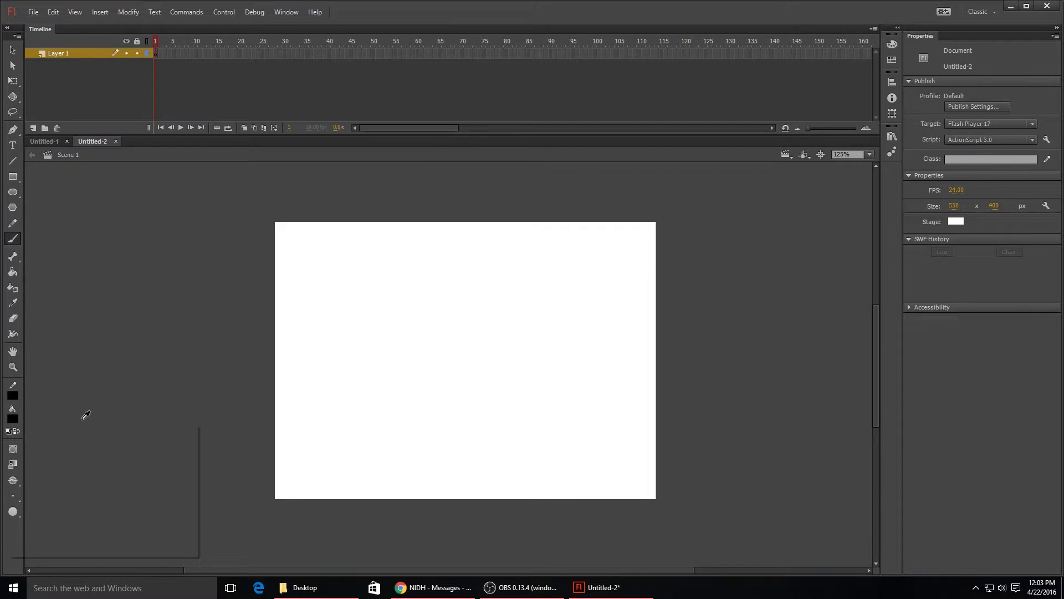
{"action": "left_click", "coordinate": [191, 505]}
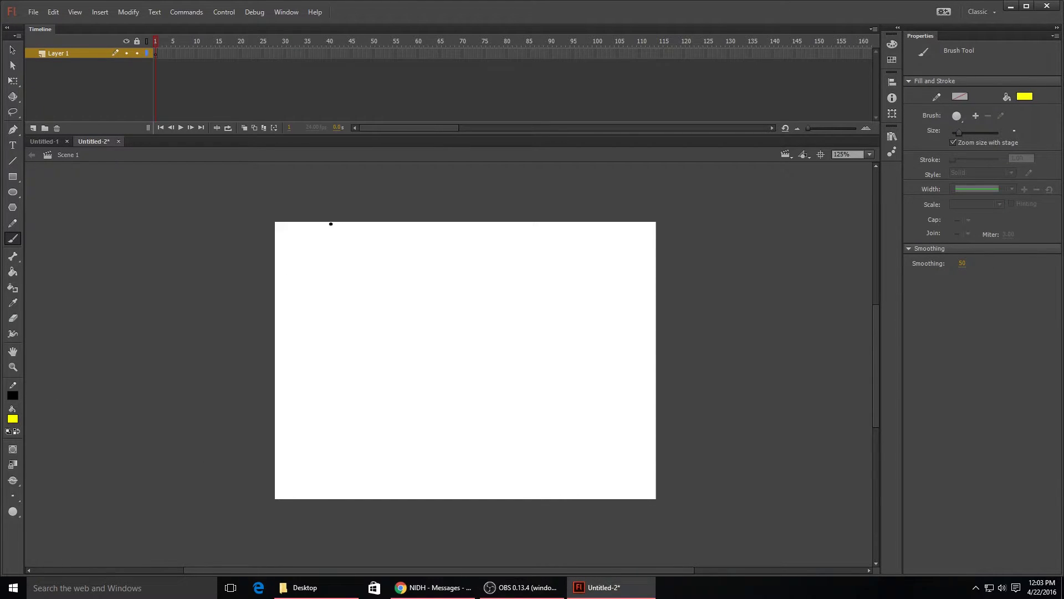
{"action": "mouse_move", "coordinate": [338, 224]}
{"action": "left_mouse_down"}
{"action": "mouse_move", "coordinate": [324, 266]}
{"action": "mouse_move", "coordinate": [275, 308]}
{"action": "mouse_move", "coordinate": [302, 331]}
{"action": "left_mouse_up"}
{"action": "mouse_move", "coordinate": [311, 283]}
{"action": "left_mouse_down"}
{"action": "mouse_move", "coordinate": [320, 302]}
{"action": "mouse_move", "coordinate": [333, 281]}
{"action": "left_mouse_up"}
{"action": "mouse_move", "coordinate": [335, 239]}
{"action": "left_mouse_down"}
{"action": "mouse_move", "coordinate": [405, 273]}
{"action": "mouse_move", "coordinate": [380, 255]}
{"action": "mouse_move", "coordinate": [353, 269]}
{"action": "left_mouse_up"}
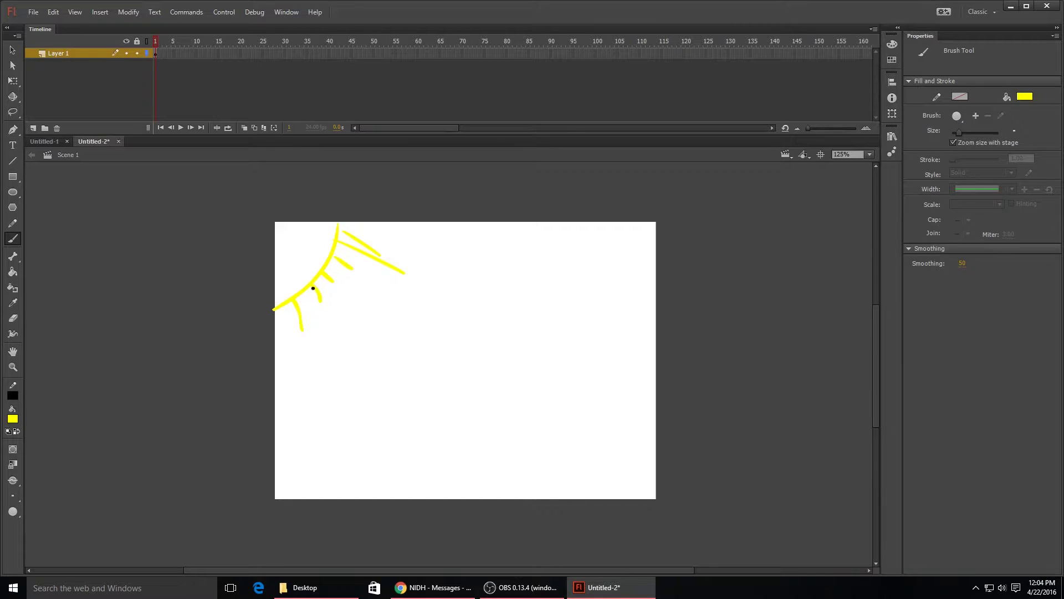
{"action": "left_click_drag", "start_coordinate": [281, 306], "coordinate": [300, 344]}
{"action": "left_click_drag", "start_coordinate": [324, 270], "coordinate": [340, 283]}
- Brush a blue ground line with a raised platform and erase its tail beyond the stage edge
{"action": "left_click", "coordinate": [12, 419]}
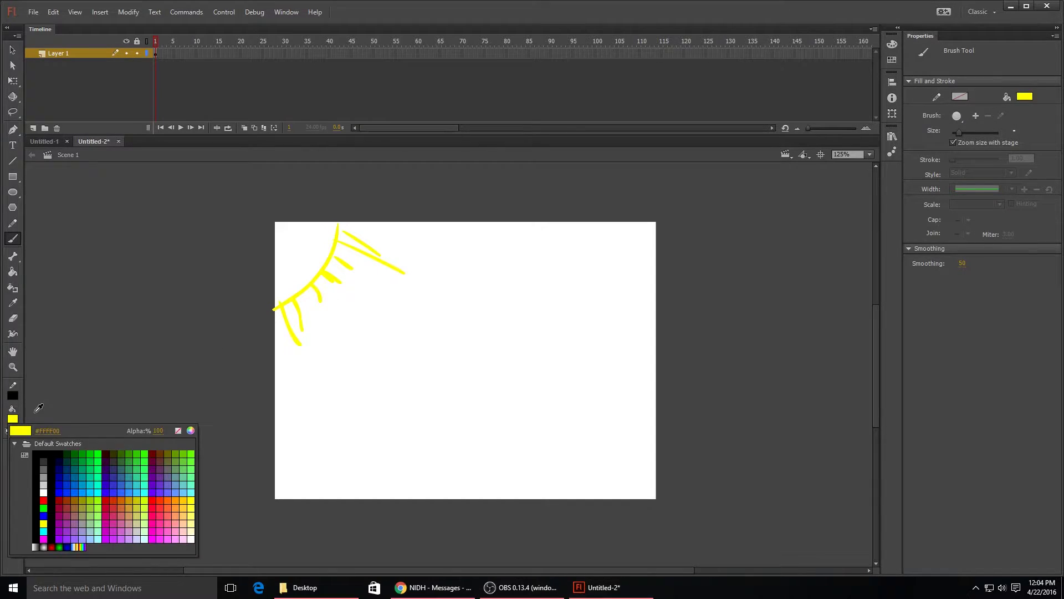
{"action": "left_click", "coordinate": [75, 484]}
{"action": "mouse_move", "coordinate": [276, 448]}
{"action": "left_mouse_down"}
{"action": "mouse_move", "coordinate": [437, 451]}
{"action": "mouse_move", "coordinate": [446, 373]}
{"action": "mouse_move", "coordinate": [536, 370]}
{"action": "mouse_move", "coordinate": [553, 451]}
{"action": "mouse_move", "coordinate": [708, 456]}
{"action": "left_mouse_up"}
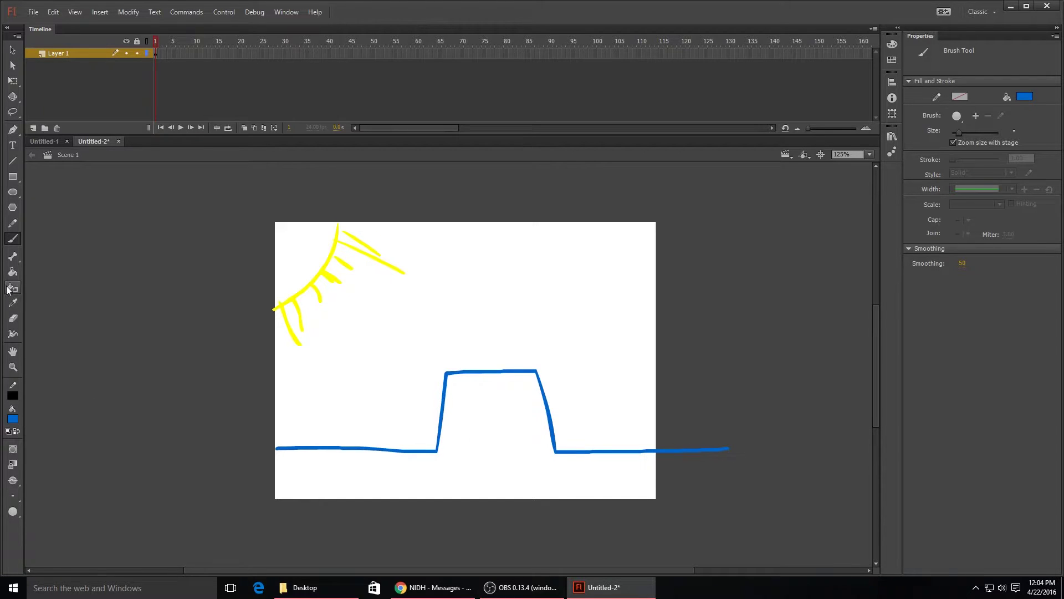
{"action": "left_click", "coordinate": [13, 317]}
{"action": "left_click_drag", "start_coordinate": [711, 448], "coordinate": [661, 450]}
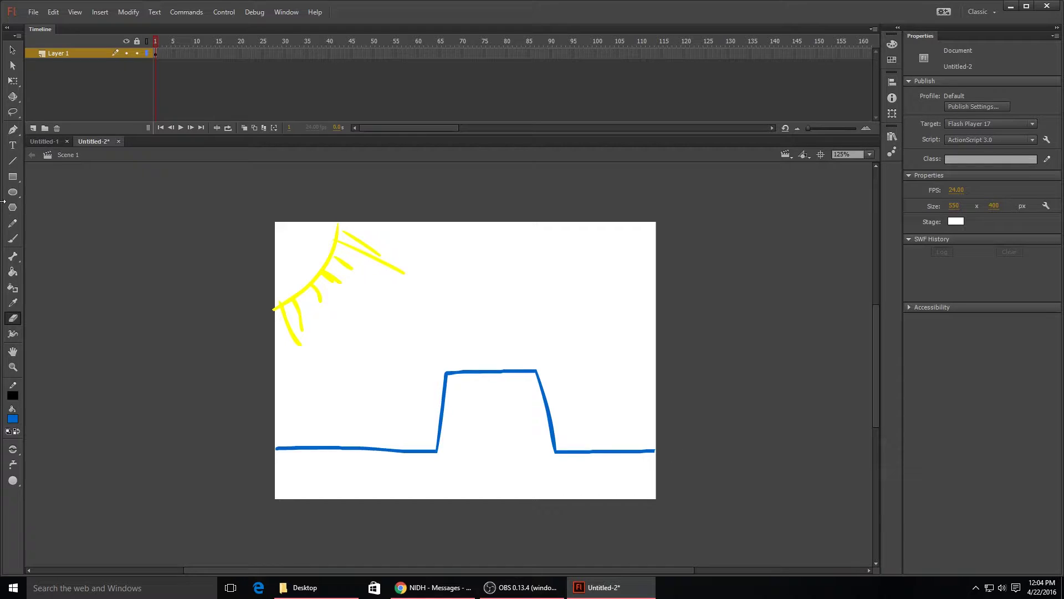
- Paint four black birds in the sky with the brush
{"action": "left_click", "coordinate": [12, 223]}
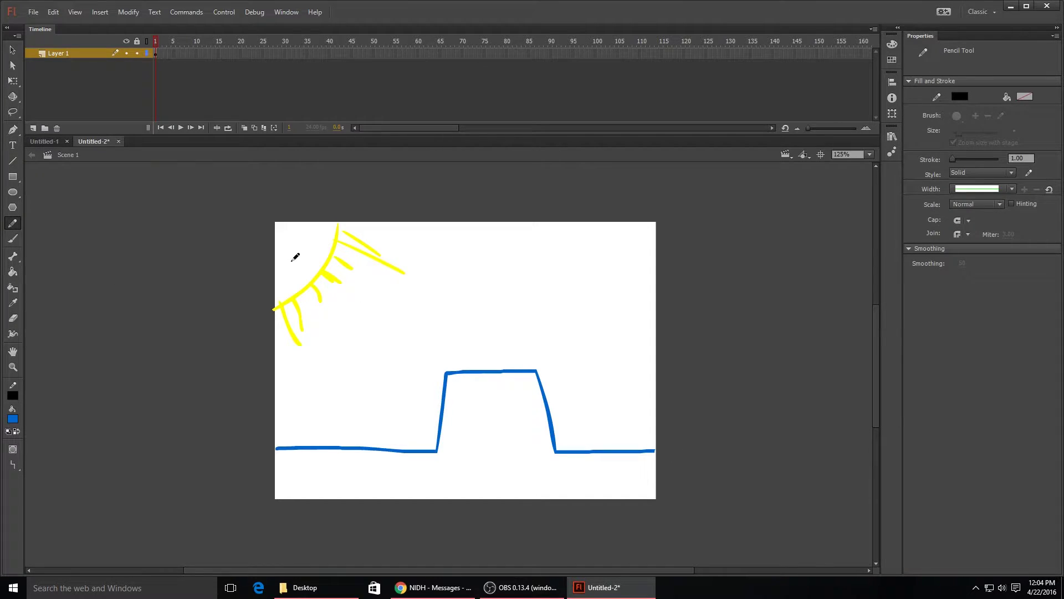
{"action": "left_click", "coordinate": [13, 239]}
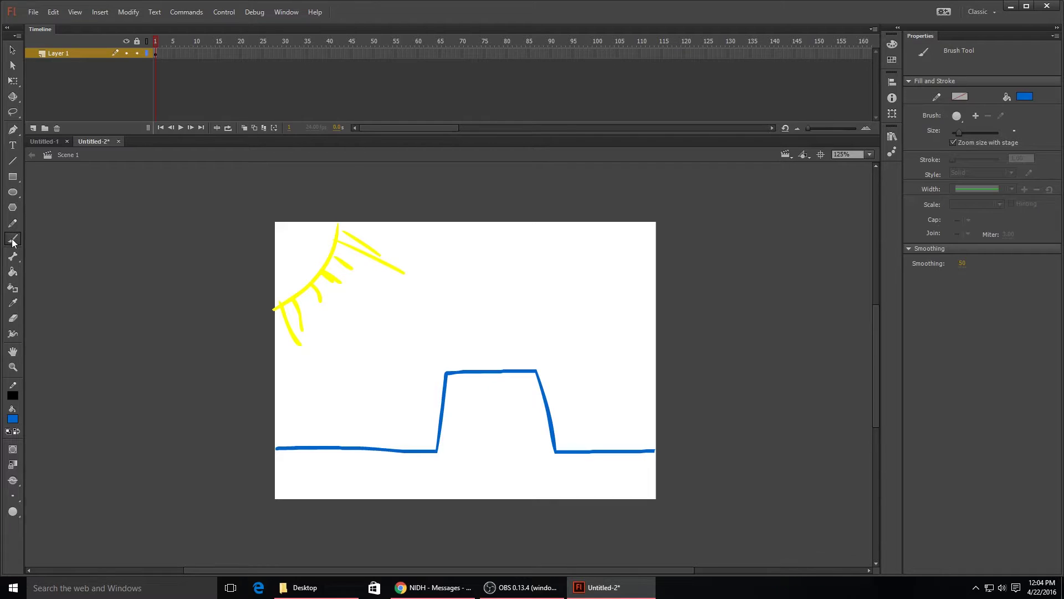
{"action": "left_click", "coordinate": [12, 419]}
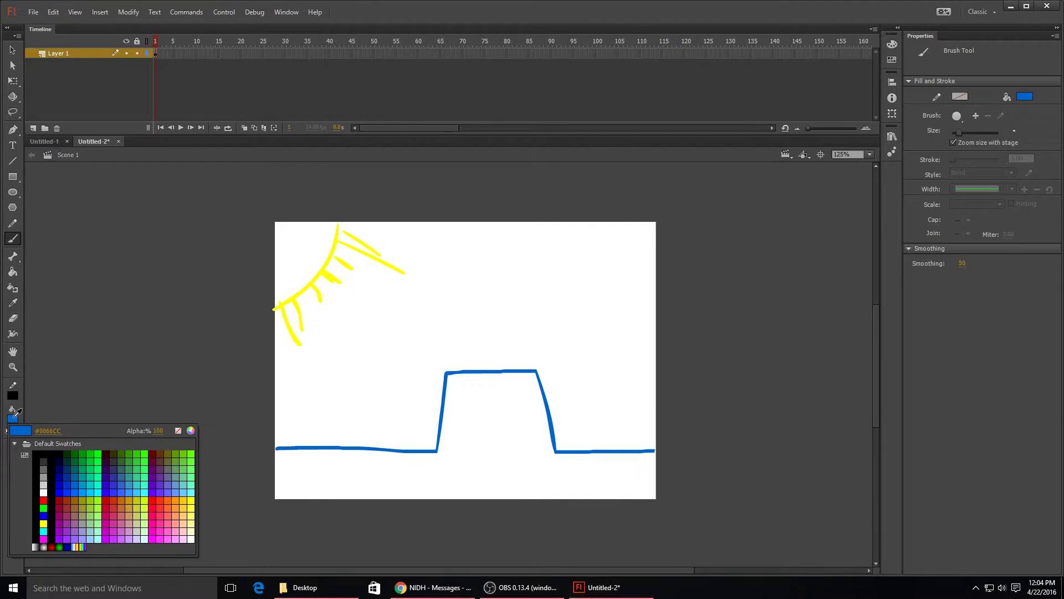
{"action": "left_click", "coordinate": [38, 444]}
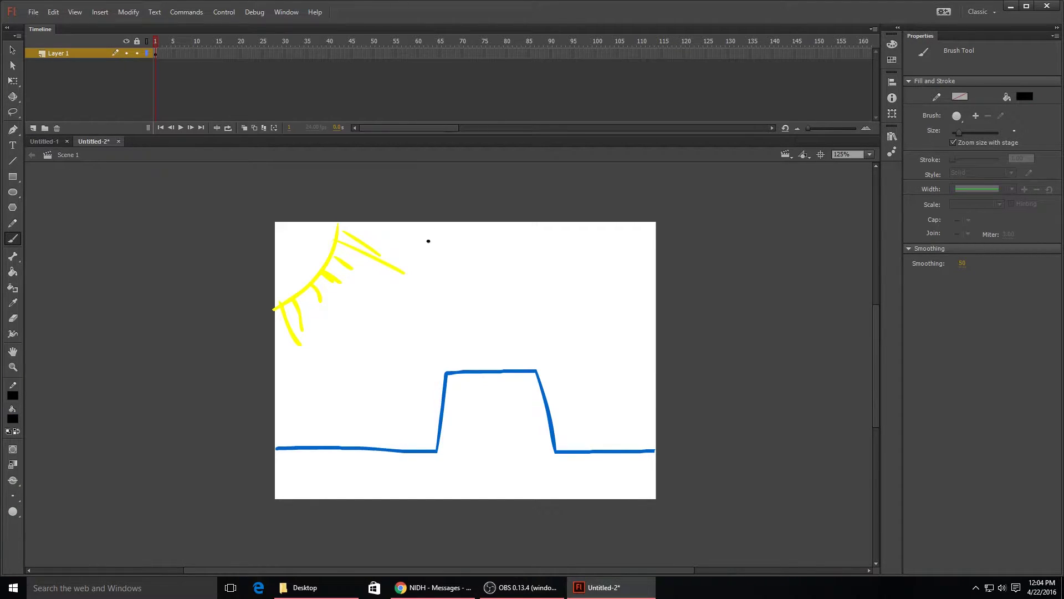
{"action": "left_click_drag", "start_coordinate": [432, 240], "coordinate": [460, 239]}
{"action": "left_click_drag", "start_coordinate": [531, 234], "coordinate": [616, 244]}
{"action": "left_click_drag", "start_coordinate": [516, 255], "coordinate": [540, 253]}
{"action": "left_click", "coordinate": [11, 419]}
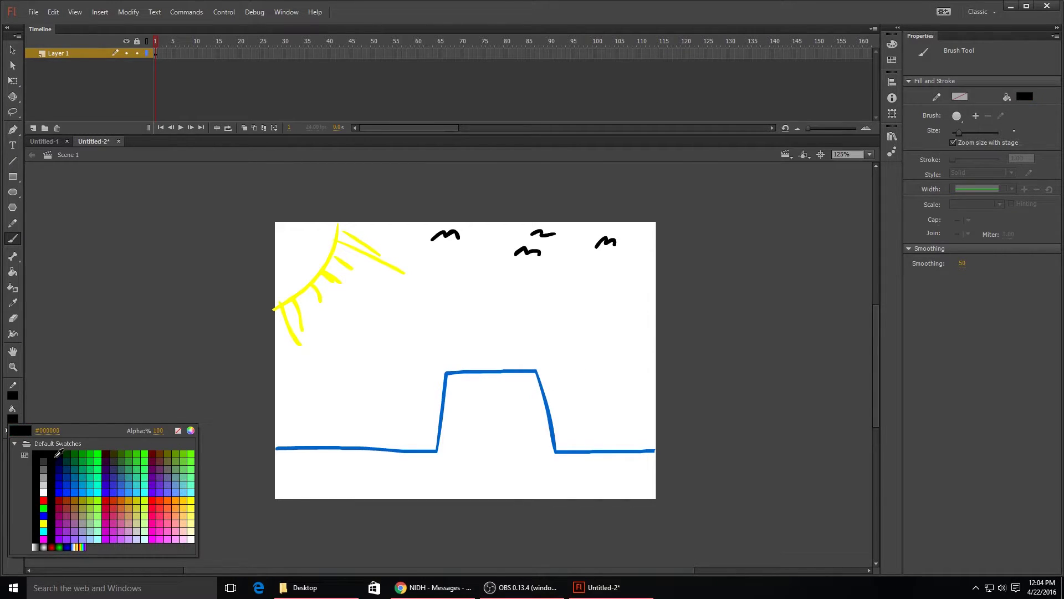
{"action": "key", "text": "Escape"}
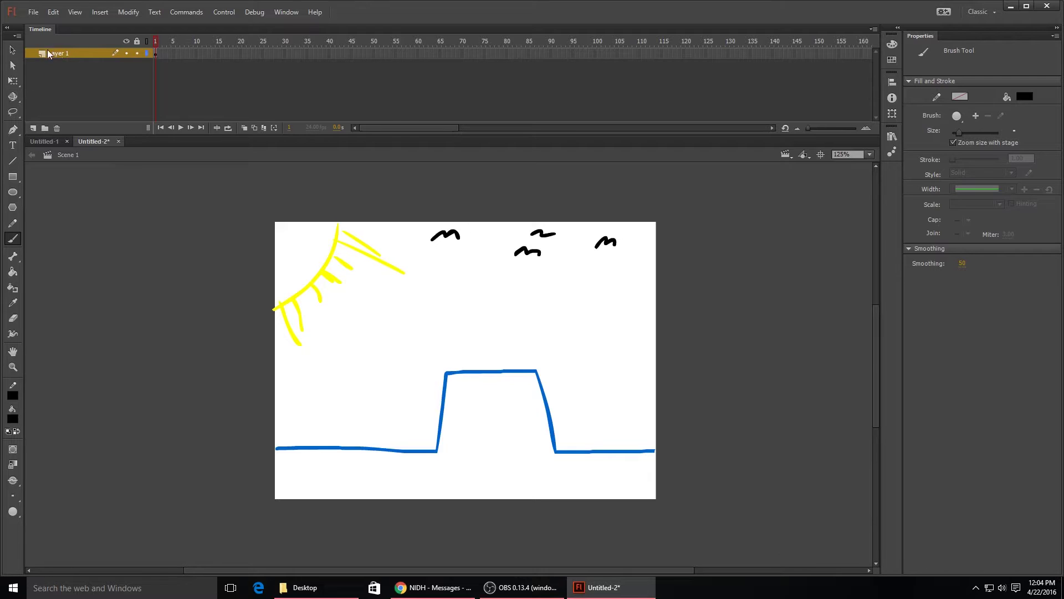
- Add Layer 2 above the scenery and lock Layer 1
{"action": "left_click", "coordinate": [39, 112]}
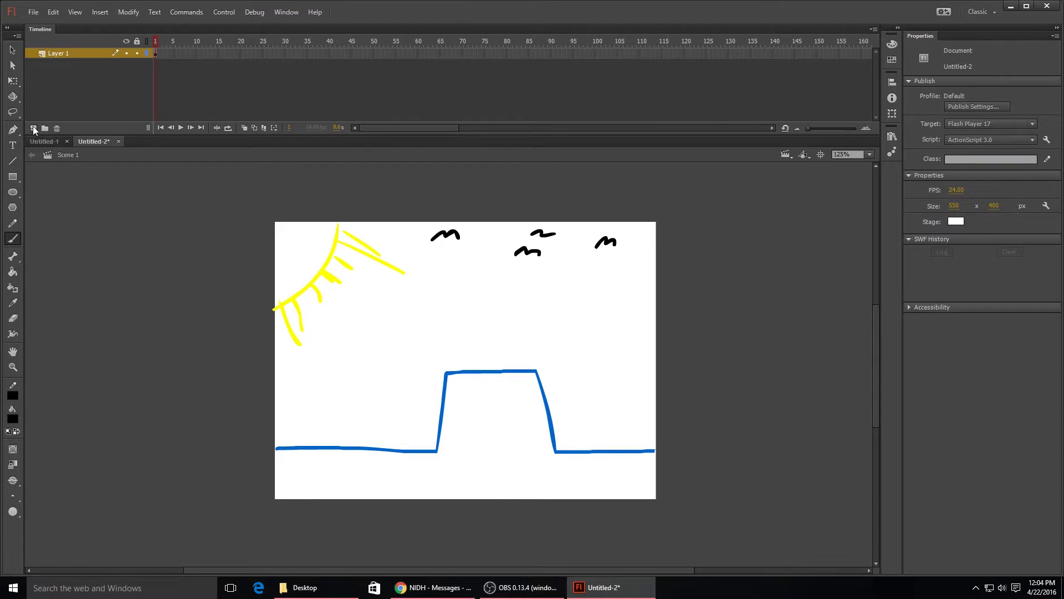
{"action": "left_click", "coordinate": [33, 128]}
{"action": "key", "text": "e"}
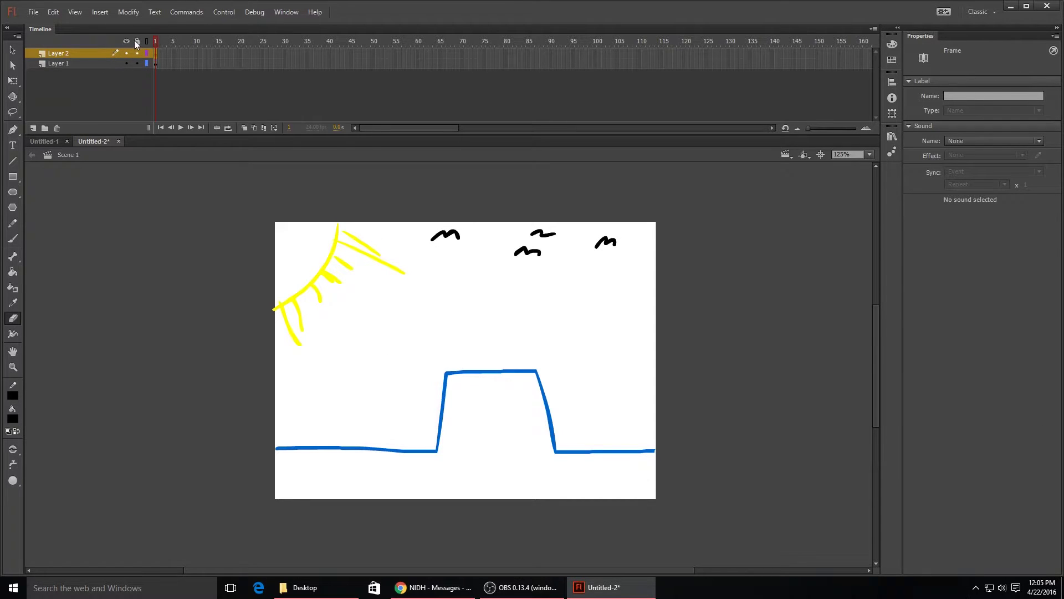
{"action": "left_click", "coordinate": [137, 63]}
- Brush black sketch strokes over the blue platform
{"action": "key", "text": "b"}
{"action": "mouse_move", "coordinate": [533, 359]}
{"action": "left_mouse_down"}
{"action": "mouse_move", "coordinate": [478, 374]}
{"action": "mouse_move", "coordinate": [407, 430]}
{"action": "mouse_move", "coordinate": [418, 450]}
{"action": "left_mouse_up"}
{"action": "left_click_drag", "start_coordinate": [422, 382], "coordinate": [468, 427]}
{"action": "left_click_drag", "start_coordinate": [459, 324], "coordinate": [477, 374]}
{"action": "left_click_drag", "start_coordinate": [521, 381], "coordinate": [557, 439]}
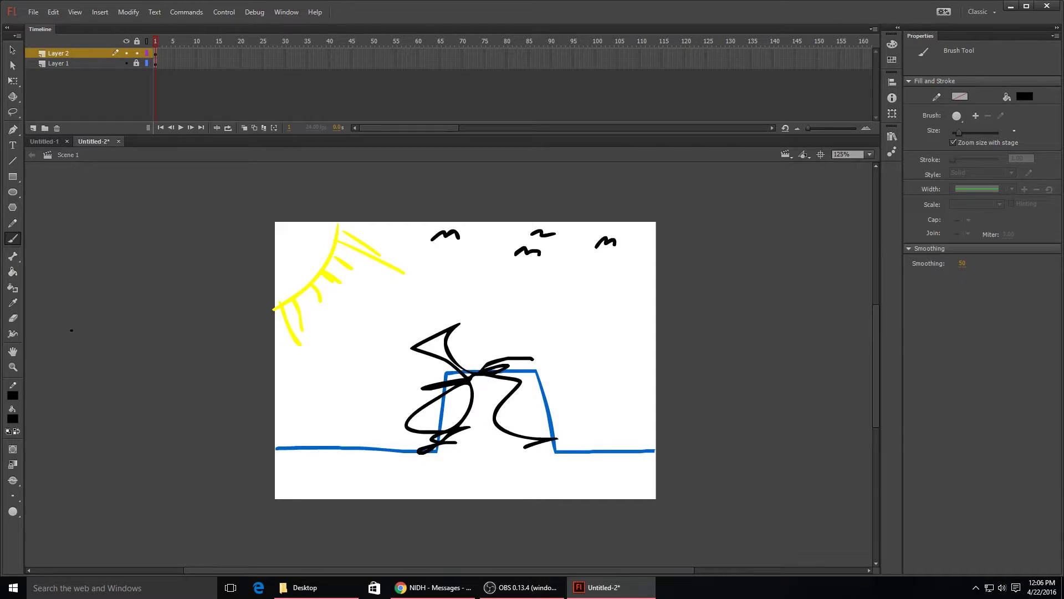
- Erase the stray black strokes, undoing any erasure that hits the platform, ground or sun
{"action": "left_click", "coordinate": [13, 318]}
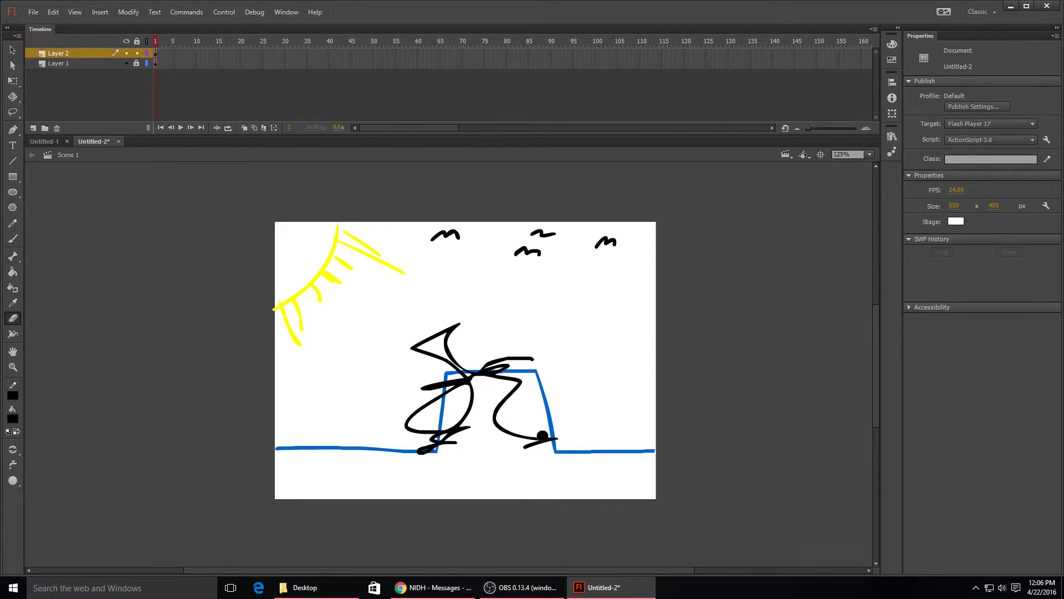
{"action": "mouse_move", "coordinate": [542, 436]}
{"action": "left_mouse_down"}
{"action": "mouse_move", "coordinate": [469, 447]}
{"action": "mouse_move", "coordinate": [535, 448]}
{"action": "mouse_move", "coordinate": [500, 450]}
{"action": "mouse_move", "coordinate": [414, 431]}
{"action": "mouse_move", "coordinate": [493, 434]}
{"action": "mouse_move", "coordinate": [423, 455]}
{"action": "mouse_move", "coordinate": [438, 403]}
{"action": "mouse_move", "coordinate": [461, 410]}
{"action": "mouse_move", "coordinate": [477, 453]}
{"action": "mouse_move", "coordinate": [414, 420]}
{"action": "mouse_move", "coordinate": [388, 433]}
{"action": "mouse_move", "coordinate": [415, 419]}
{"action": "mouse_move", "coordinate": [450, 369]}
{"action": "mouse_move", "coordinate": [438, 382]}
{"action": "mouse_move", "coordinate": [464, 382]}
{"action": "left_mouse_up"}
{"action": "key", "text": "ctrl+z"}
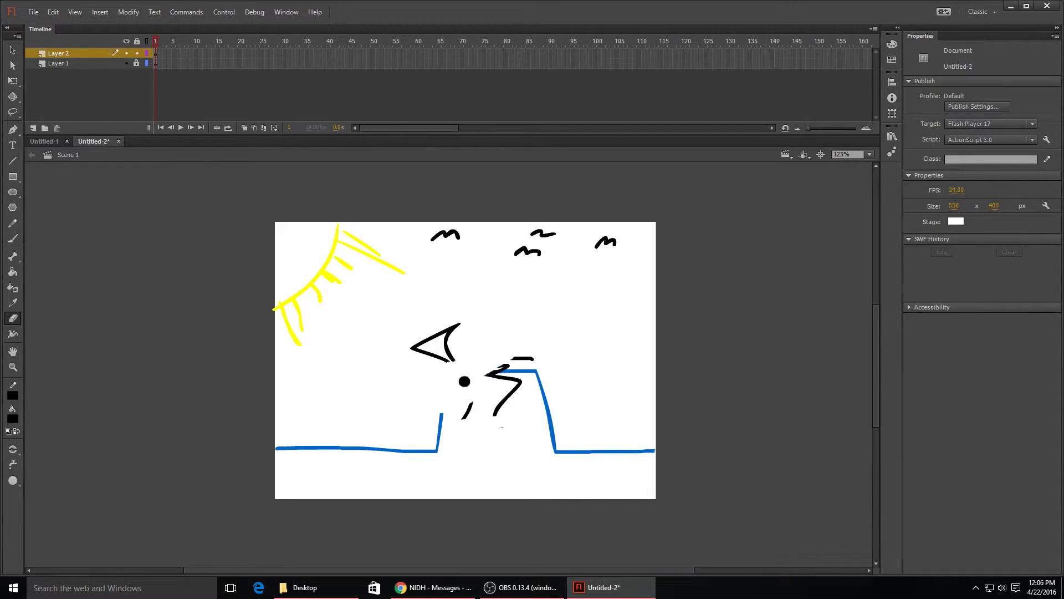
{"action": "key", "text": "ctrl+z"}
{"action": "mouse_move", "coordinate": [535, 367]}
{"action": "left_mouse_down"}
{"action": "mouse_move", "coordinate": [413, 368]}
{"action": "mouse_move", "coordinate": [587, 375]}
{"action": "mouse_move", "coordinate": [468, 434]}
{"action": "mouse_move", "coordinate": [444, 423]}
{"action": "mouse_move", "coordinate": [517, 398]}
{"action": "mouse_move", "coordinate": [434, 357]}
{"action": "mouse_move", "coordinate": [458, 358]}
{"action": "mouse_move", "coordinate": [408, 360]}
{"action": "mouse_move", "coordinate": [449, 357]}
{"action": "mouse_move", "coordinate": [473, 340]}
{"action": "mouse_move", "coordinate": [528, 361]}
{"action": "mouse_move", "coordinate": [446, 371]}
{"action": "left_mouse_up"}
{"action": "key", "text": "ctrl+z"}
{"action": "key", "text": "ctrl+z"}
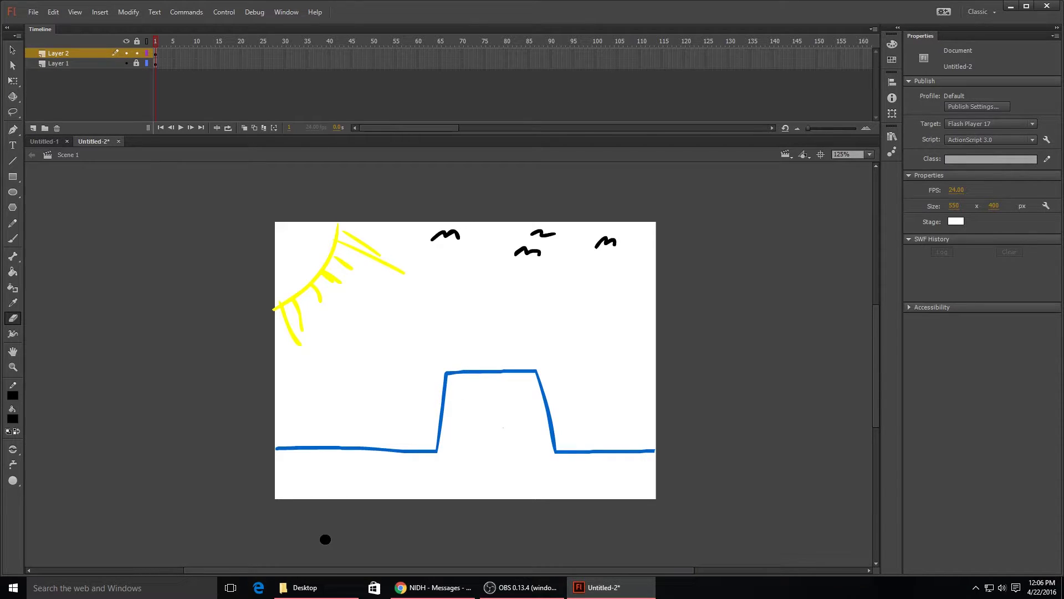
{"action": "mouse_move", "coordinate": [333, 243]}
{"action": "left_mouse_down"}
{"action": "mouse_move", "coordinate": [304, 306]}
{"action": "mouse_move", "coordinate": [389, 323]}
{"action": "left_mouse_up"}
{"action": "key", "text": "ctrl+z"}
{"action": "mouse_move", "coordinate": [306, 271]}
{"action": "left_mouse_down"}
{"action": "mouse_move", "coordinate": [514, 206]}
{"action": "mouse_move", "coordinate": [446, 238]}
{"action": "left_mouse_up"}
{"action": "key", "text": "ctrl+z"}
- In frame 1 of Layer 2, draw a boxy stick figure on the ground at the far left
{"action": "left_click", "coordinate": [13, 223]}
{"action": "left_click", "coordinate": [82, 53]}
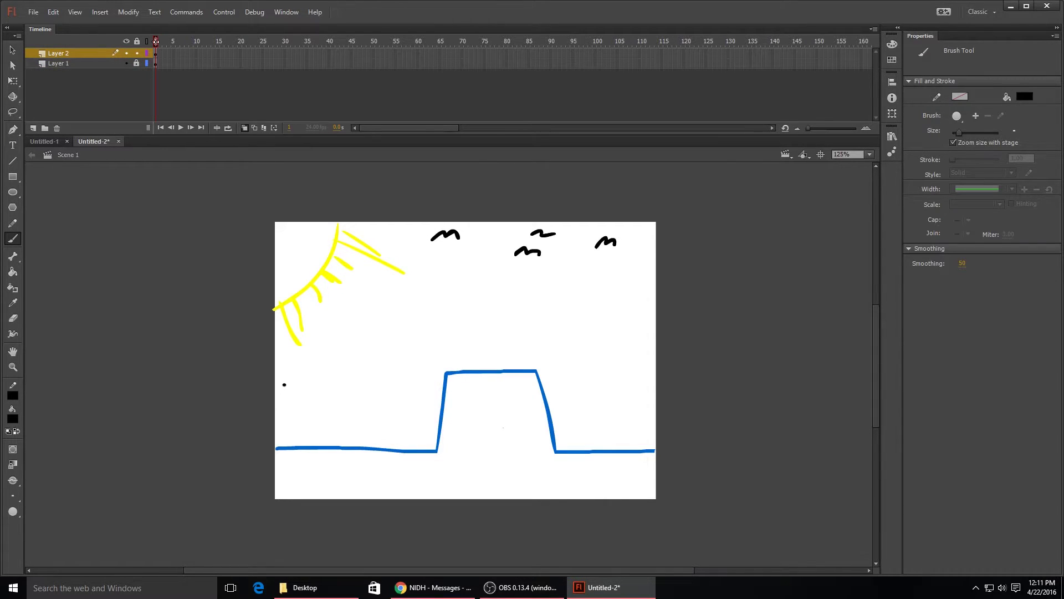
{"action": "mouse_move", "coordinate": [284, 384]}
{"action": "left_mouse_down"}
{"action": "mouse_move", "coordinate": [294, 404]}
{"action": "mouse_move", "coordinate": [314, 399]}
{"action": "mouse_move", "coordinate": [291, 393]}
{"action": "mouse_move", "coordinate": [311, 392]}
{"action": "mouse_move", "coordinate": [317, 373]}
{"action": "mouse_move", "coordinate": [291, 369]}
{"action": "mouse_move", "coordinate": [302, 400]}
{"action": "mouse_move", "coordinate": [310, 438]}
{"action": "left_mouse_up"}
{"action": "left_click", "coordinate": [298, 381]}
{"action": "key", "text": "ctrl+z"}
{"action": "key", "text": "ctrl+z"}
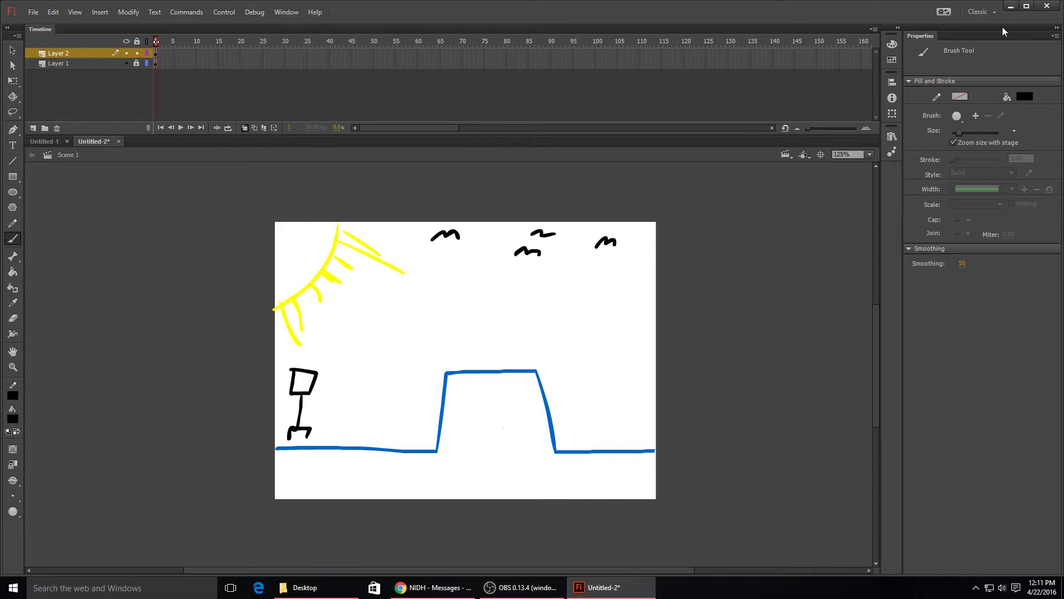
- Reset the workspace layout and insert a blank keyframe at frame 2 with onion skin showing frame 1
{"action": "left_click", "coordinate": [977, 12]}
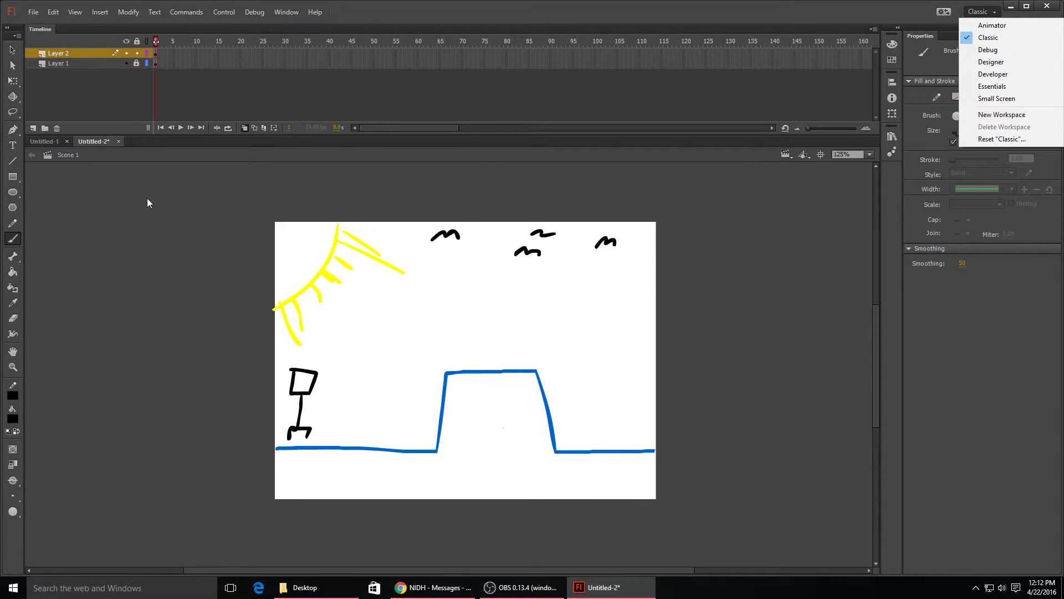
{"action": "left_click", "coordinate": [1017, 36]}
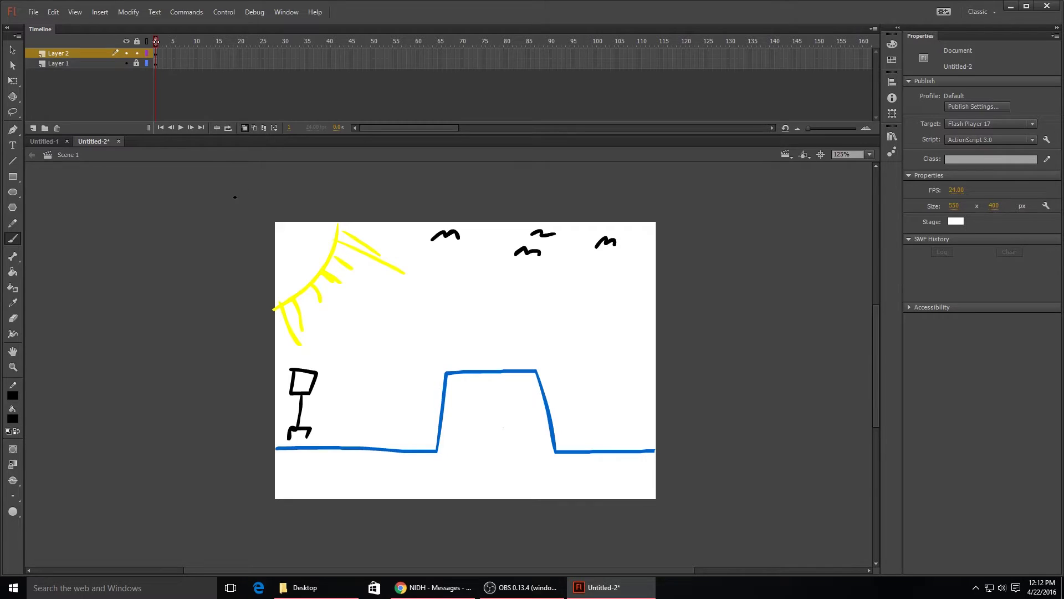
{"action": "key", "text": "F7"}
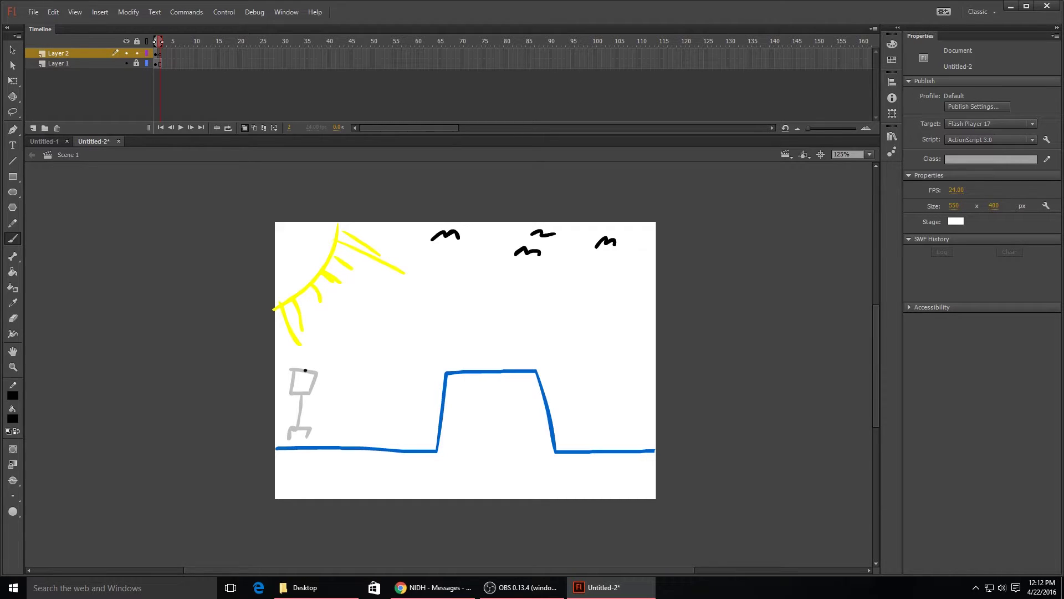
- Draw the running poses for frames 2 to 5, each further right
{"action": "mouse_move", "coordinate": [305, 369]}
{"action": "left_mouse_down"}
{"action": "mouse_move", "coordinate": [303, 390]}
{"action": "mouse_move", "coordinate": [333, 391]}
{"action": "mouse_move", "coordinate": [320, 372]}
{"action": "mouse_move", "coordinate": [302, 371]}
{"action": "mouse_move", "coordinate": [326, 446]}
{"action": "mouse_move", "coordinate": [305, 432]}
{"action": "mouse_move", "coordinate": [289, 441]}
{"action": "left_mouse_up"}
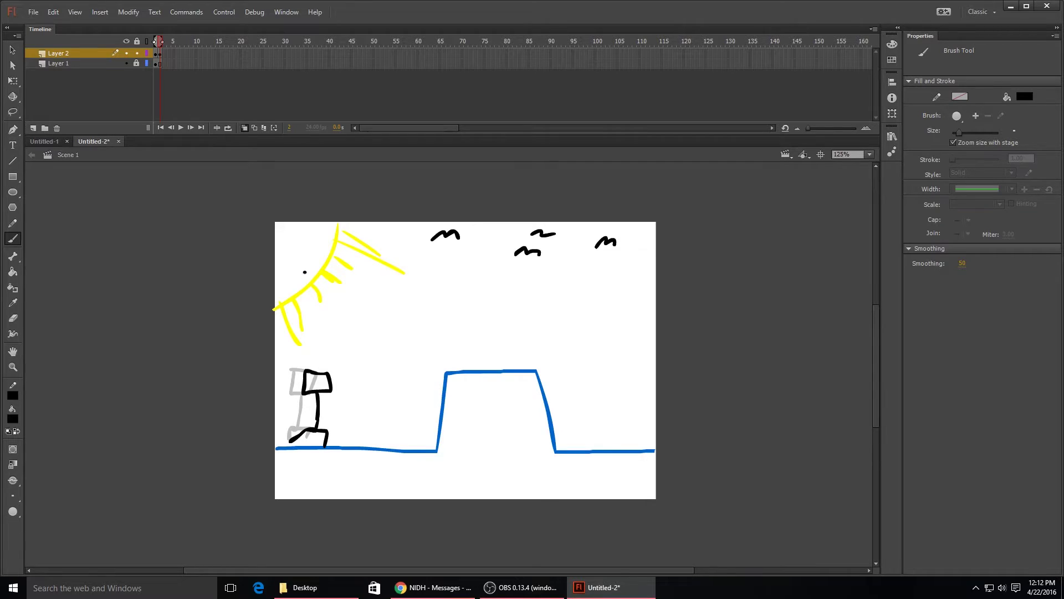
{"action": "key", "text": "F7"}
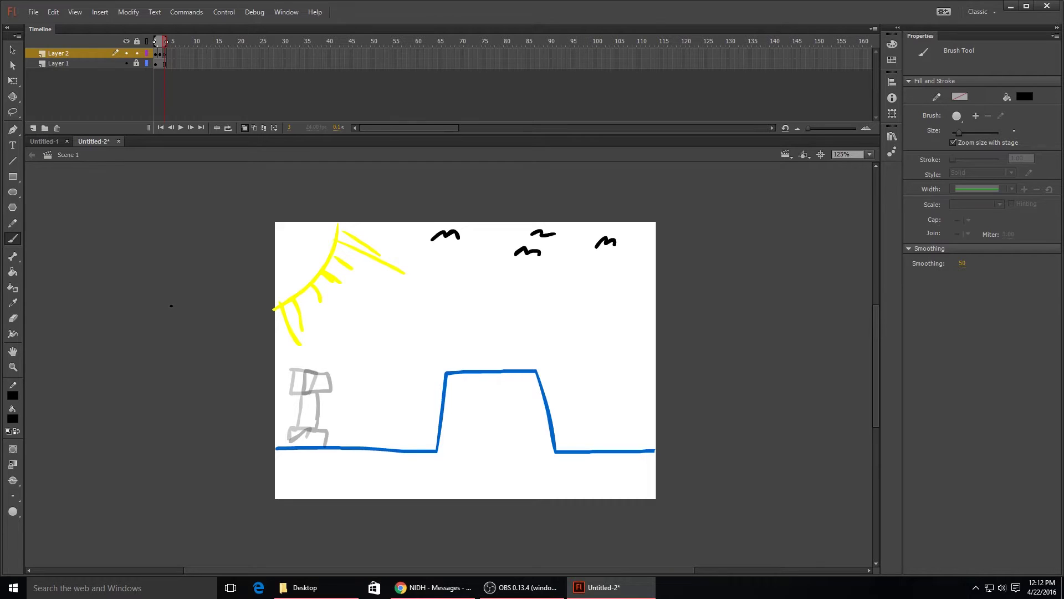
{"action": "mouse_move", "coordinate": [318, 377]}
{"action": "left_mouse_down"}
{"action": "mouse_move", "coordinate": [337, 390]}
{"action": "mouse_move", "coordinate": [341, 375]}
{"action": "mouse_move", "coordinate": [316, 373]}
{"action": "mouse_move", "coordinate": [324, 414]}
{"action": "mouse_move", "coordinate": [310, 437]}
{"action": "mouse_move", "coordinate": [344, 444]}
{"action": "left_mouse_up"}
{"action": "key", "text": "F7"}
{"action": "mouse_move", "coordinate": [336, 373]}
{"action": "left_mouse_down"}
{"action": "mouse_move", "coordinate": [369, 392]}
{"action": "mouse_move", "coordinate": [372, 434]}
{"action": "left_mouse_up"}
{"action": "left_click_drag", "start_coordinate": [350, 425], "coordinate": [331, 440]}
{"action": "key", "text": "ctrl+z"}
{"action": "key", "text": "F7"}
{"action": "left_click_drag", "start_coordinate": [382, 382], "coordinate": [407, 406]}
{"action": "mouse_move", "coordinate": [395, 407]}
{"action": "left_mouse_down"}
{"action": "mouse_move", "coordinate": [388, 443]}
{"action": "mouse_move", "coordinate": [374, 444]}
{"action": "left_mouse_up"}
- Draw frames 6 and 7: the figure tilting beside the step, then reaching up the platform wall
{"action": "key", "text": "F7"}
{"action": "left_click_drag", "start_coordinate": [416, 379], "coordinate": [416, 407]}
{"action": "mouse_move", "coordinate": [424, 407]}
{"action": "left_mouse_down"}
{"action": "mouse_move", "coordinate": [409, 446]}
{"action": "mouse_move", "coordinate": [407, 424]}
{"action": "mouse_move", "coordinate": [439, 410]}
{"action": "left_mouse_up"}
{"action": "key", "text": "ctrl+z"}
{"action": "key", "text": "ctrl+z"}
{"action": "key", "text": "ctrl+z"}
{"action": "key", "text": "ctrl+z"}
{"action": "key", "text": "ctrl+z"}
{"action": "mouse_move", "coordinate": [424, 424]}
{"action": "left_mouse_down"}
{"action": "mouse_move", "coordinate": [409, 446]}
{"action": "mouse_move", "coordinate": [437, 447]}
{"action": "left_mouse_up"}
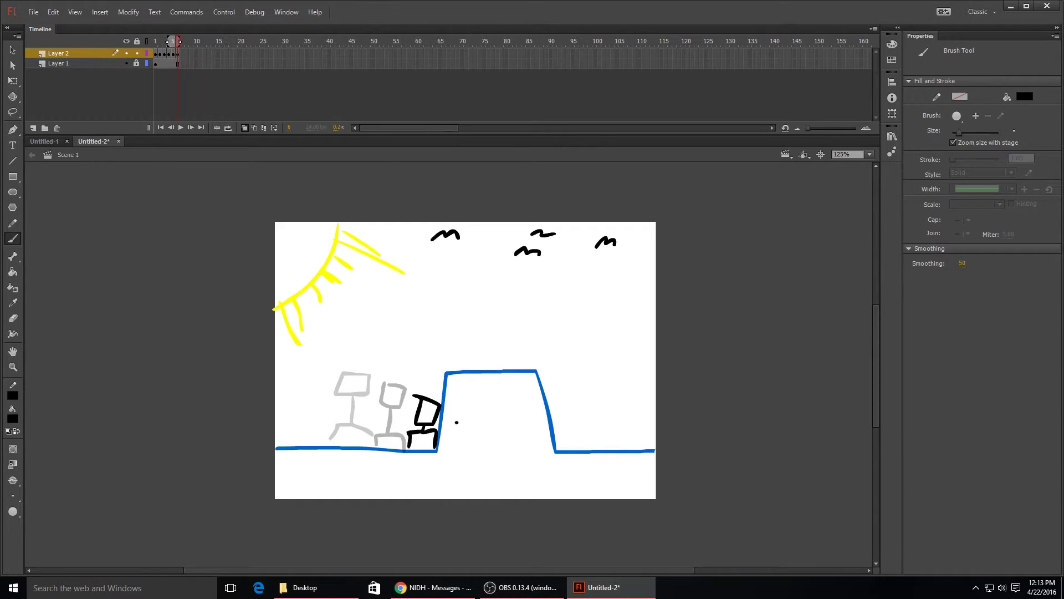
{"action": "key", "text": "F7"}
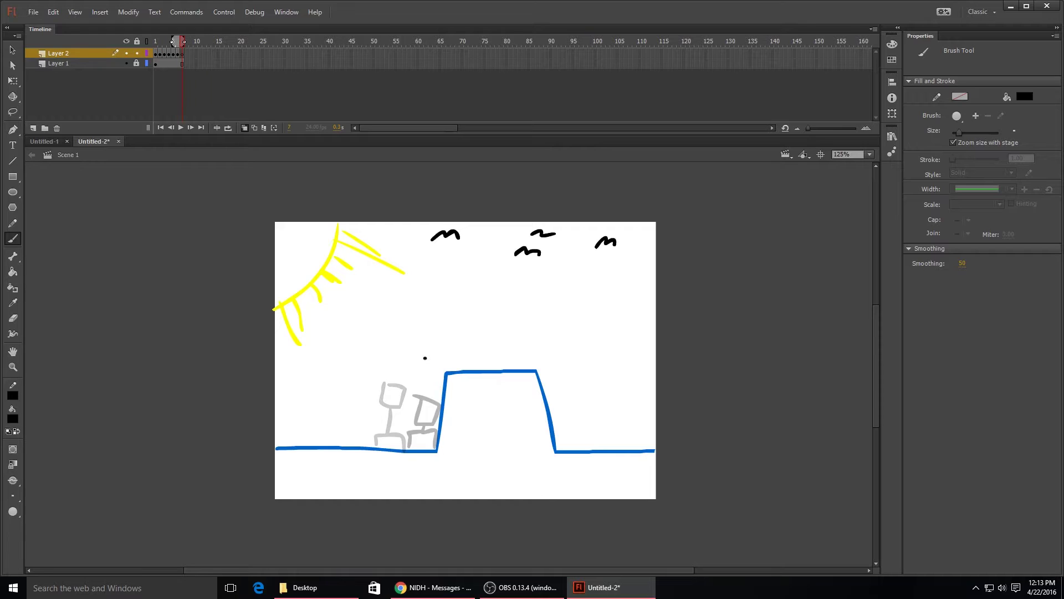
{"action": "mouse_move", "coordinate": [420, 380]}
{"action": "left_mouse_down"}
{"action": "mouse_move", "coordinate": [439, 398]}
{"action": "mouse_move", "coordinate": [429, 390]}
{"action": "mouse_move", "coordinate": [439, 400]}
{"action": "mouse_move", "coordinate": [439, 339]}
{"action": "mouse_move", "coordinate": [409, 343]}
{"action": "mouse_move", "coordinate": [452, 338]}
{"action": "left_mouse_up"}
{"action": "left_click", "coordinate": [447, 345]}
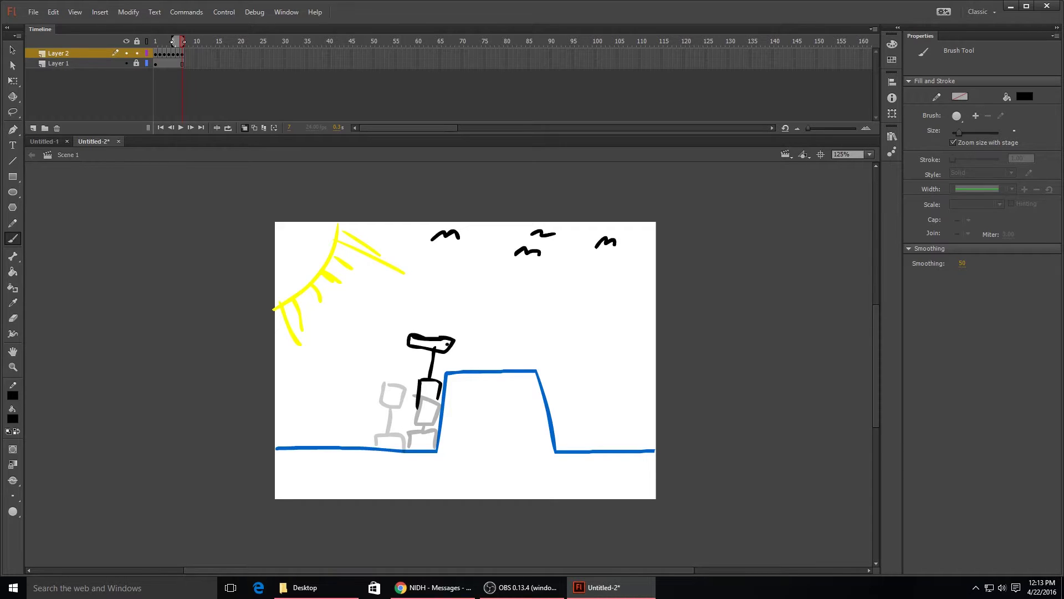
{"action": "key", "text": "ctrl+z"}
{"action": "key", "text": "ctrl+z"}
{"action": "key", "text": "ctrl+z"}
{"action": "key", "text": "ctrl+z"}
{"action": "key", "text": "ctrl+z"}
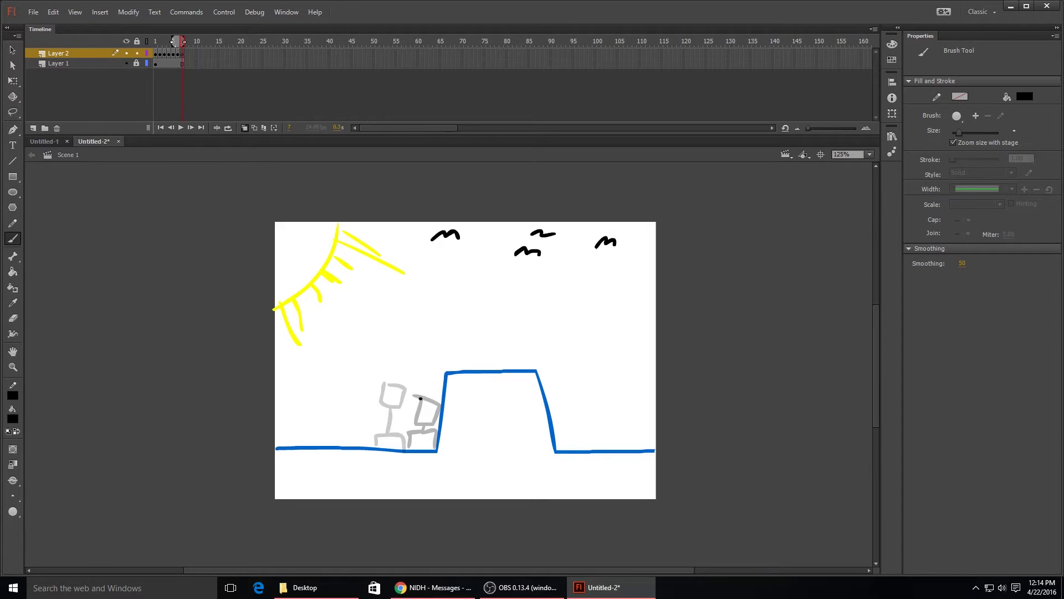
{"action": "mouse_move", "coordinate": [420, 398]}
{"action": "left_mouse_down"}
{"action": "mouse_move", "coordinate": [427, 367]}
{"action": "mouse_move", "coordinate": [422, 399]}
{"action": "mouse_move", "coordinate": [439, 398]}
{"action": "mouse_move", "coordinate": [440, 368]}
{"action": "mouse_move", "coordinate": [428, 367]}
{"action": "mouse_move", "coordinate": [417, 420]}
{"action": "mouse_move", "coordinate": [417, 438]}
{"action": "mouse_move", "coordinate": [429, 421]}
{"action": "mouse_move", "coordinate": [418, 447]}
{"action": "left_mouse_up"}
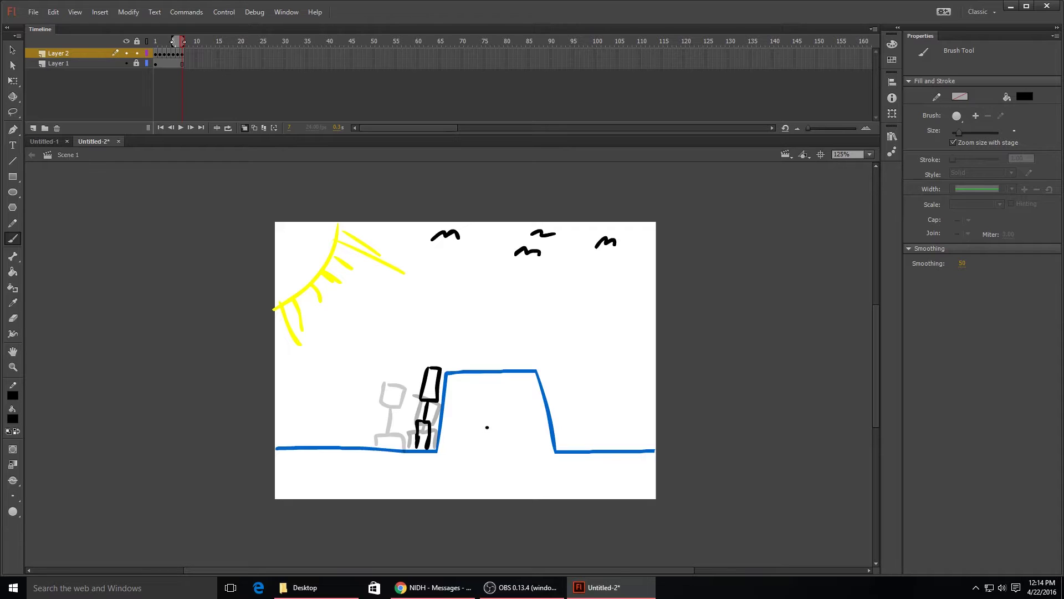
- Draw frames 8 and 9 with the figure climbing higher up the platform wall
{"action": "key", "text": "F7"}
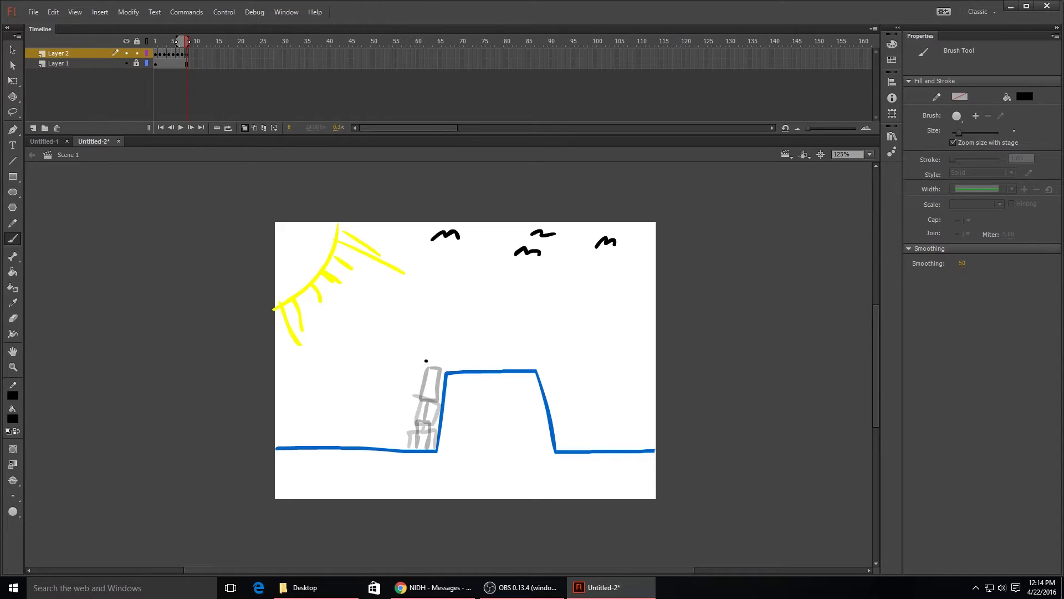
{"action": "mouse_move", "coordinate": [432, 350]}
{"action": "left_mouse_down"}
{"action": "mouse_move", "coordinate": [425, 387]}
{"action": "mouse_move", "coordinate": [440, 383]}
{"action": "mouse_move", "coordinate": [445, 348]}
{"action": "mouse_move", "coordinate": [432, 350]}
{"action": "left_mouse_up"}
{"action": "mouse_move", "coordinate": [431, 387]}
{"action": "left_mouse_down"}
{"action": "mouse_move", "coordinate": [409, 438]}
{"action": "mouse_move", "coordinate": [432, 422]}
{"action": "mouse_move", "coordinate": [422, 444]}
{"action": "left_mouse_up"}
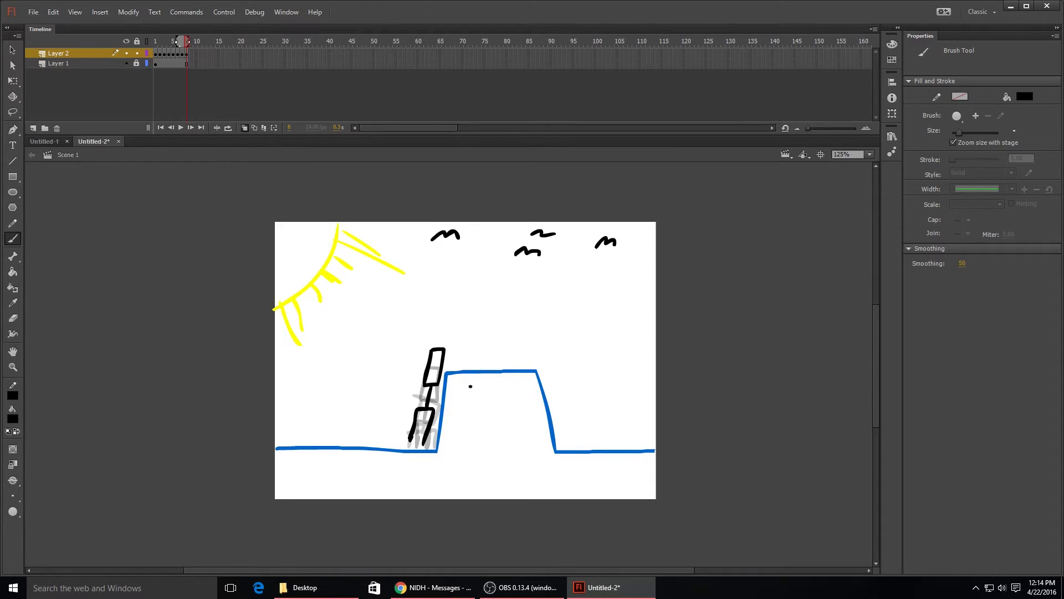
{"action": "key", "text": "ctrl+z"}
{"action": "key", "text": "ctrl+z"}
{"action": "mouse_move", "coordinate": [428, 407]}
{"action": "left_mouse_down"}
{"action": "mouse_move", "coordinate": [417, 426]}
{"action": "mouse_move", "coordinate": [435, 408]}
{"action": "mouse_move", "coordinate": [434, 426]}
{"action": "left_mouse_up"}
{"action": "key", "text": "F7"}
{"action": "mouse_move", "coordinate": [439, 320]}
{"action": "left_mouse_down"}
{"action": "mouse_move", "coordinate": [430, 355]}
{"action": "mouse_move", "coordinate": [457, 360]}
{"action": "mouse_move", "coordinate": [457, 318]}
{"action": "mouse_move", "coordinate": [441, 318]}
{"action": "left_mouse_up"}
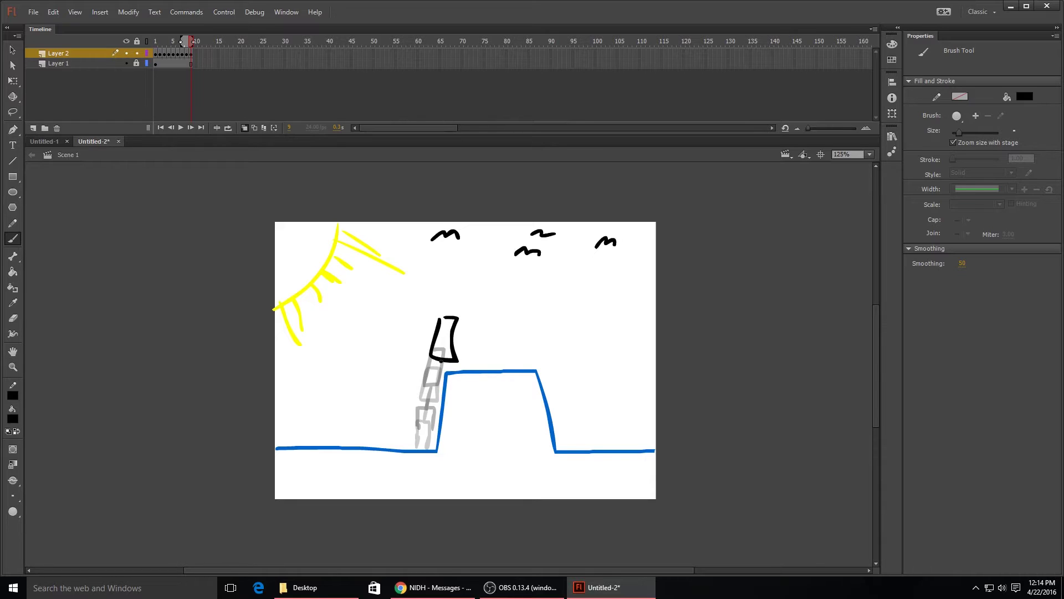
{"action": "mouse_move", "coordinate": [441, 361]}
{"action": "left_mouse_down"}
{"action": "mouse_move", "coordinate": [426, 380]}
{"action": "mouse_move", "coordinate": [422, 394]}
{"action": "mouse_move", "coordinate": [442, 404]}
{"action": "left_mouse_up"}
{"action": "key", "text": "F7"}
- Draw frame 10's pull-up pose with a redrawn torso, then frame 11's figure at the platform edge
{"action": "mouse_move", "coordinate": [444, 311]}
{"action": "left_mouse_down"}
{"action": "mouse_move", "coordinate": [428, 355]}
{"action": "mouse_move", "coordinate": [444, 355]}
{"action": "mouse_move", "coordinate": [444, 311]}
{"action": "left_mouse_up"}
{"action": "mouse_move", "coordinate": [438, 358]}
{"action": "left_mouse_down"}
{"action": "mouse_move", "coordinate": [434, 373]}
{"action": "mouse_move", "coordinate": [419, 372]}
{"action": "mouse_move", "coordinate": [416, 393]}
{"action": "mouse_move", "coordinate": [429, 399]}
{"action": "left_mouse_up"}
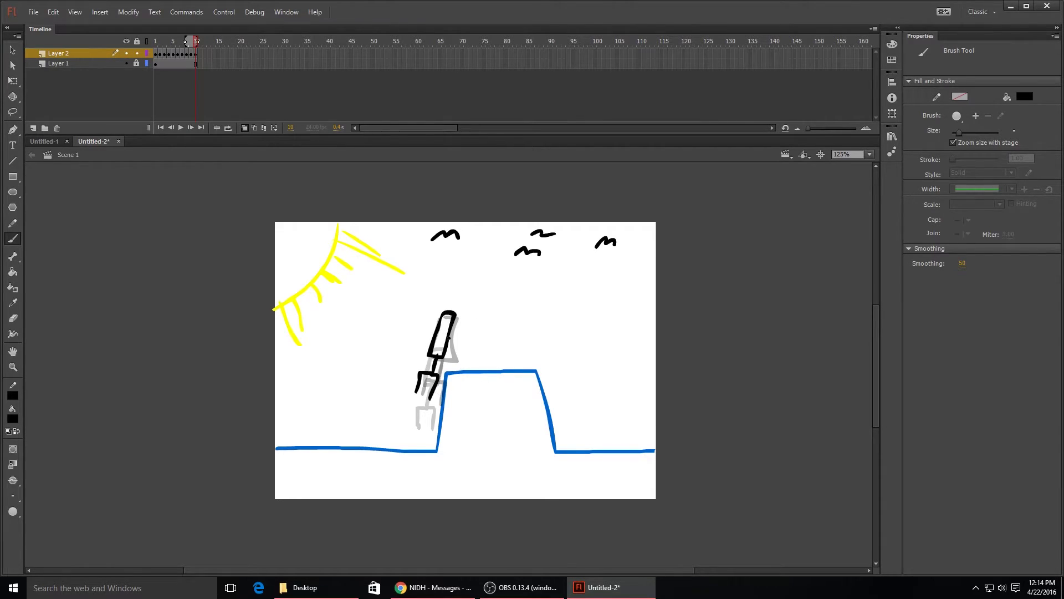
{"action": "key", "text": "ctrl+z"}
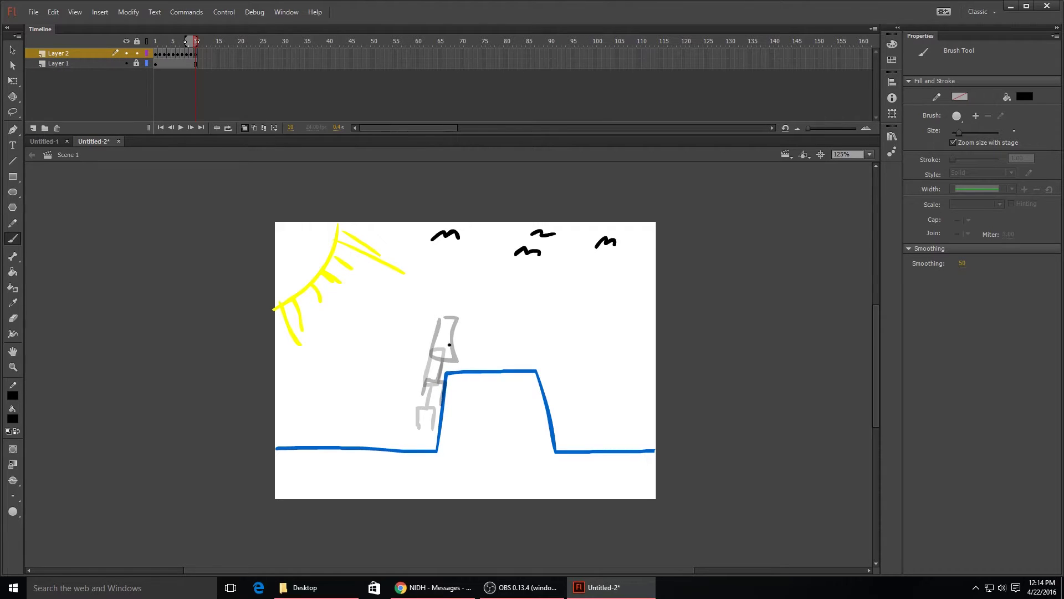
{"action": "mouse_move", "coordinate": [455, 289]}
{"action": "left_mouse_down"}
{"action": "mouse_move", "coordinate": [440, 324]}
{"action": "mouse_move", "coordinate": [459, 325]}
{"action": "mouse_move", "coordinate": [451, 289]}
{"action": "left_mouse_up"}
{"action": "mouse_move", "coordinate": [450, 327]}
{"action": "left_mouse_down"}
{"action": "mouse_move", "coordinate": [430, 378]}
{"action": "mouse_move", "coordinate": [455, 366]}
{"action": "mouse_move", "coordinate": [426, 406]}
{"action": "left_mouse_up"}
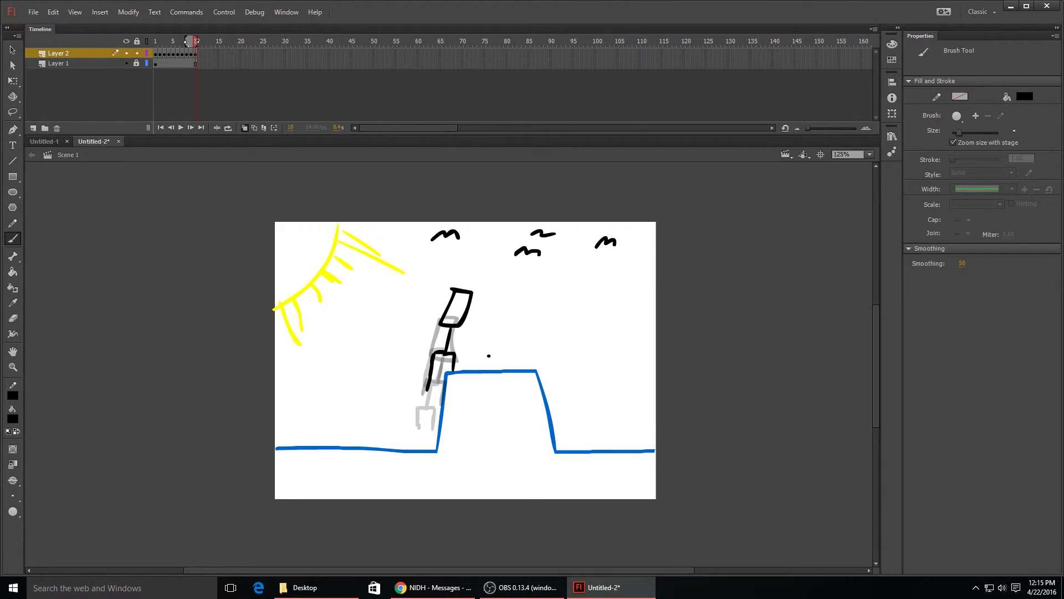
{"action": "key", "text": "F7"}
{"action": "mouse_move", "coordinate": [489, 294]}
{"action": "left_mouse_down"}
{"action": "mouse_move", "coordinate": [468, 331]}
{"action": "mouse_move", "coordinate": [501, 320]}
{"action": "mouse_move", "coordinate": [505, 289]}
{"action": "mouse_move", "coordinate": [479, 295]}
{"action": "mouse_move", "coordinate": [483, 346]}
{"action": "mouse_move", "coordinate": [472, 358]}
{"action": "mouse_move", "coordinate": [501, 343]}
{"action": "mouse_move", "coordinate": [496, 360]}
{"action": "mouse_move", "coordinate": [518, 290]}
{"action": "mouse_move", "coordinate": [524, 366]}
{"action": "left_mouse_up"}
- Add frames 12 and 13: the figure walks across the platform top and leans into the flip
{"action": "key", "text": "F7"}
{"action": "key", "text": "F7"}
{"action": "left_click_drag", "start_coordinate": [535, 304], "coordinate": [533, 332]}
{"action": "left_click_drag", "start_coordinate": [538, 335], "coordinate": [549, 366]}
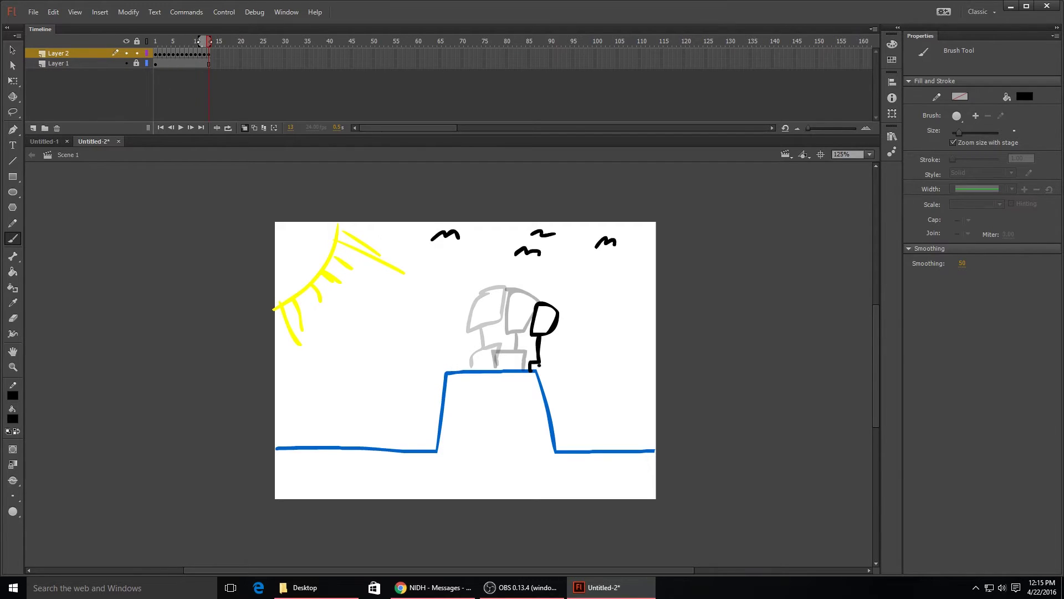
- Draw the mid-air front-flip poses in frames 14 to 19, comparing neighbouring frames
{"action": "key", "text": "F7"}
{"action": "mouse_move", "coordinate": [560, 314]}
{"action": "left_mouse_down"}
{"action": "mouse_move", "coordinate": [582, 300]}
{"action": "mouse_move", "coordinate": [535, 363]}
{"action": "mouse_move", "coordinate": [546, 368]}
{"action": "mouse_move", "coordinate": [610, 285]}
{"action": "left_mouse_up"}
{"action": "key", "text": "F7"}
{"action": "mouse_move", "coordinate": [579, 313]}
{"action": "left_mouse_down"}
{"action": "mouse_move", "coordinate": [564, 334]}
{"action": "mouse_move", "coordinate": [609, 291]}
{"action": "mouse_move", "coordinate": [585, 304]}
{"action": "left_mouse_up"}
{"action": "key", "text": "F7"}
{"action": "mouse_move", "coordinate": [584, 295]}
{"action": "left_mouse_down"}
{"action": "mouse_move", "coordinate": [557, 295]}
{"action": "mouse_move", "coordinate": [549, 275]}
{"action": "mouse_move", "coordinate": [558, 309]}
{"action": "mouse_move", "coordinate": [542, 321]}
{"action": "left_mouse_up"}
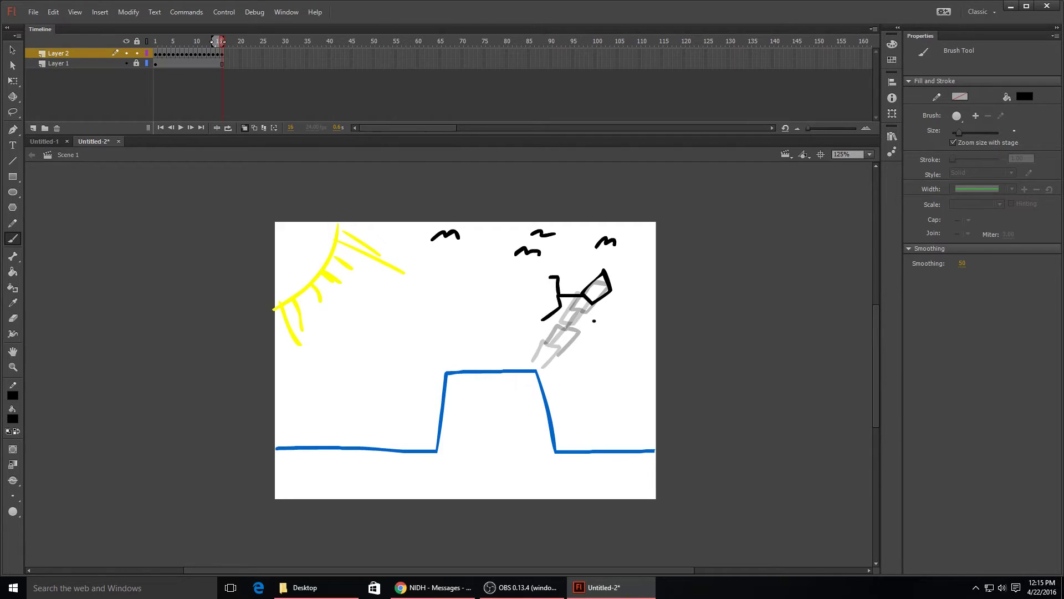
{"action": "key", "text": "F7"}
{"action": "mouse_move", "coordinate": [599, 278]}
{"action": "left_mouse_down"}
{"action": "mouse_move", "coordinate": [585, 296]}
{"action": "mouse_move", "coordinate": [616, 287]}
{"action": "mouse_move", "coordinate": [587, 281]}
{"action": "mouse_move", "coordinate": [580, 249]}
{"action": "mouse_move", "coordinate": [570, 274]}
{"action": "mouse_move", "coordinate": [567, 258]}
{"action": "mouse_move", "coordinate": [614, 277]}
{"action": "mouse_move", "coordinate": [603, 298]}
{"action": "mouse_move", "coordinate": [625, 287]}
{"action": "mouse_move", "coordinate": [613, 276]}
{"action": "mouse_move", "coordinate": [615, 251]}
{"action": "mouse_move", "coordinate": [638, 255]}
{"action": "left_mouse_up"}
{"action": "key", "text": "F7"}
{"action": "key", "text": "F7"}
{"action": "mouse_move", "coordinate": [623, 288]}
{"action": "left_mouse_down"}
{"action": "mouse_move", "coordinate": [611, 307]}
{"action": "mouse_move", "coordinate": [665, 257]}
{"action": "left_mouse_up"}
{"action": "key", "text": "period"}
{"action": "key", "text": "comma"}
{"action": "key", "text": "period"}
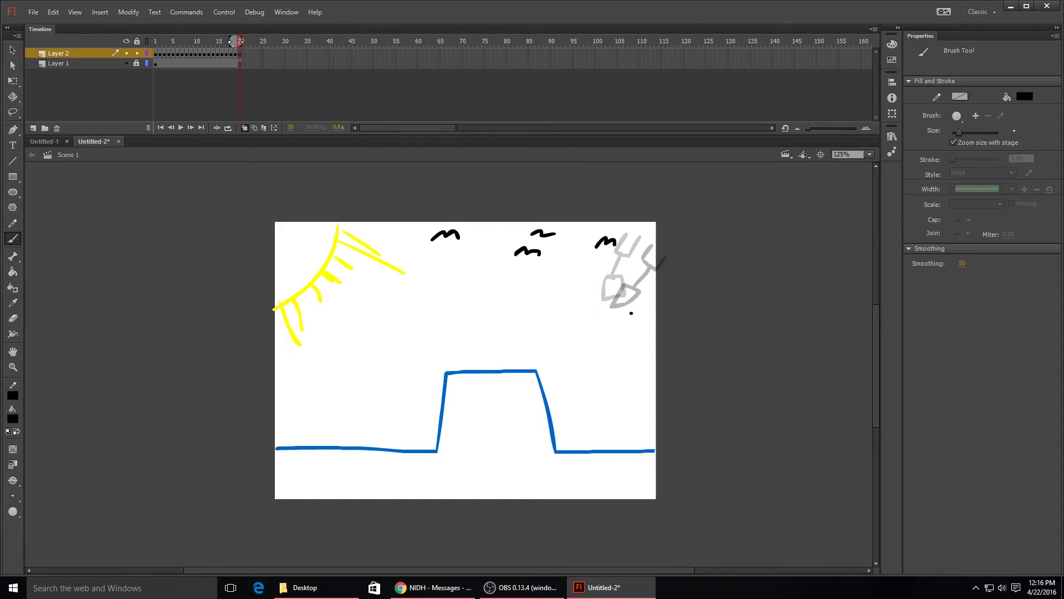
{"action": "key", "text": "comma"}
- Draw the upside-down and landing poses from frame 20 on, ending with a leg touching the ground
{"action": "key", "text": "F7"}
{"action": "mouse_move", "coordinate": [637, 308]}
{"action": "left_mouse_down"}
{"action": "mouse_move", "coordinate": [620, 330]}
{"action": "mouse_move", "coordinate": [651, 303]}
{"action": "left_mouse_up"}
{"action": "left_click_drag", "start_coordinate": [651, 305], "coordinate": [685, 299]}
{"action": "key", "text": "F7"}
{"action": "mouse_move", "coordinate": [623, 333]}
{"action": "left_mouse_down"}
{"action": "mouse_move", "coordinate": [628, 354]}
{"action": "mouse_move", "coordinate": [681, 333]}
{"action": "left_mouse_up"}
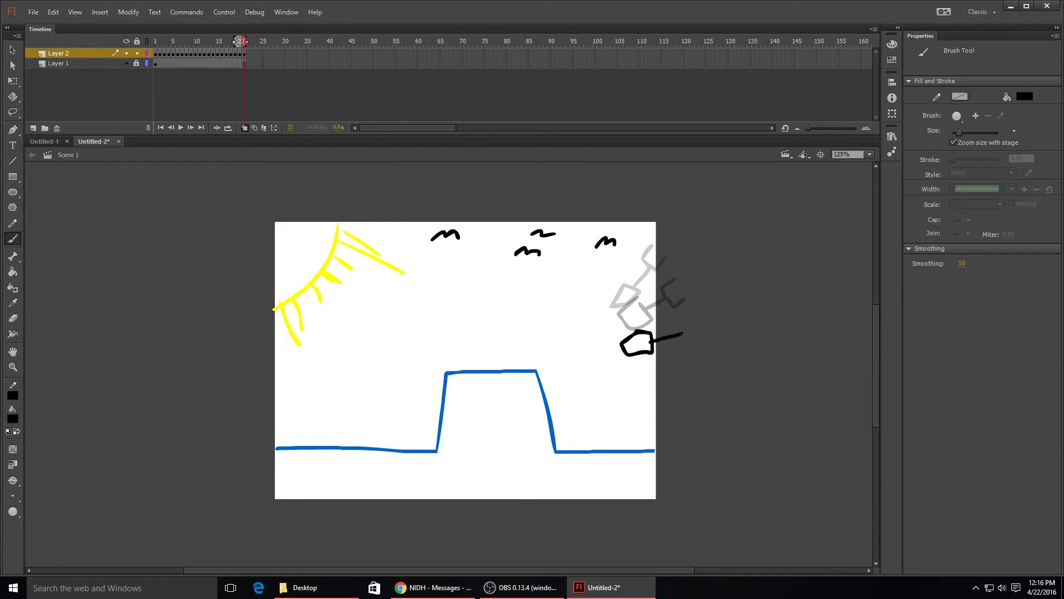
{"action": "key", "text": "F7"}
{"action": "left_click_drag", "start_coordinate": [626, 358], "coordinate": [655, 359]}
{"action": "mouse_move", "coordinate": [651, 377]}
{"action": "left_mouse_down"}
{"action": "mouse_move", "coordinate": [669, 394]}
{"action": "mouse_move", "coordinate": [653, 375]}
{"action": "mouse_move", "coordinate": [673, 438]}
{"action": "left_mouse_up"}
{"action": "key", "text": "F7"}
{"action": "key", "text": "F7"}
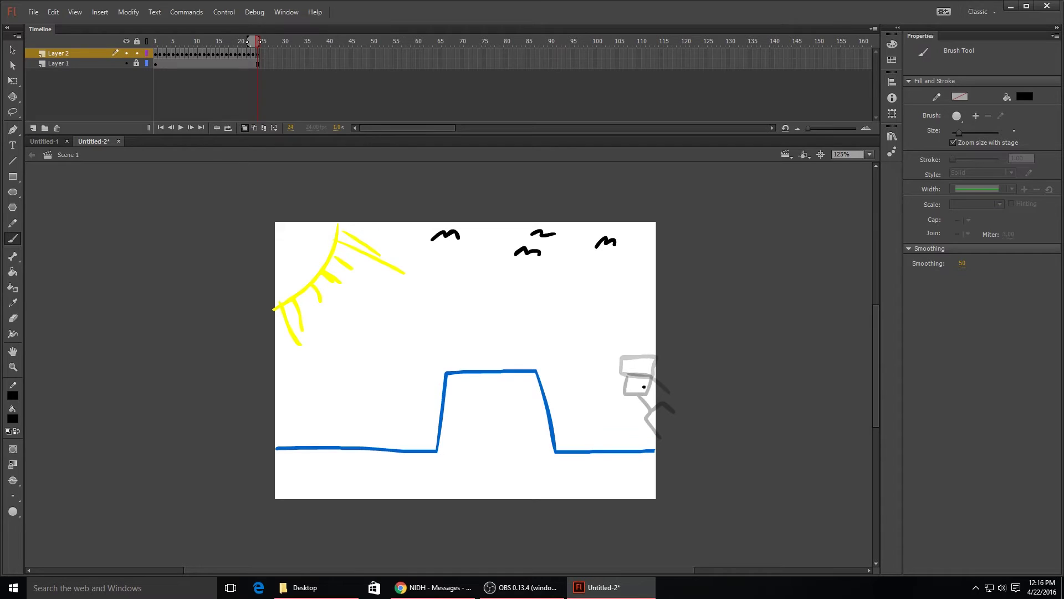
{"action": "left_click_drag", "start_coordinate": [619, 386], "coordinate": [654, 388]}
{"action": "mouse_move", "coordinate": [633, 410]}
{"action": "left_mouse_down"}
{"action": "mouse_move", "coordinate": [620, 443]}
{"action": "mouse_move", "coordinate": [638, 405]}
{"action": "mouse_move", "coordinate": [610, 424]}
{"action": "mouse_move", "coordinate": [623, 440]}
{"action": "mouse_move", "coordinate": [610, 452]}
{"action": "mouse_move", "coordinate": [634, 438]}
{"action": "mouse_move", "coordinate": [633, 452]}
{"action": "left_mouse_up"}
{"action": "key", "text": "F7"}
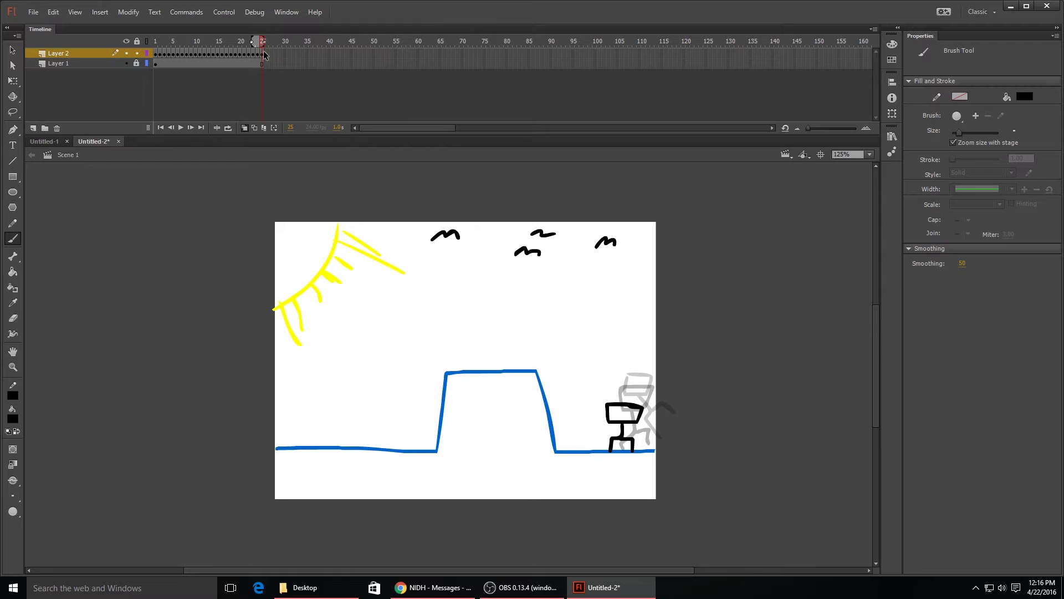
- Play the frames 1–26 run, climb and flip animation three times to review it
{"action": "key", "text": "Return"}
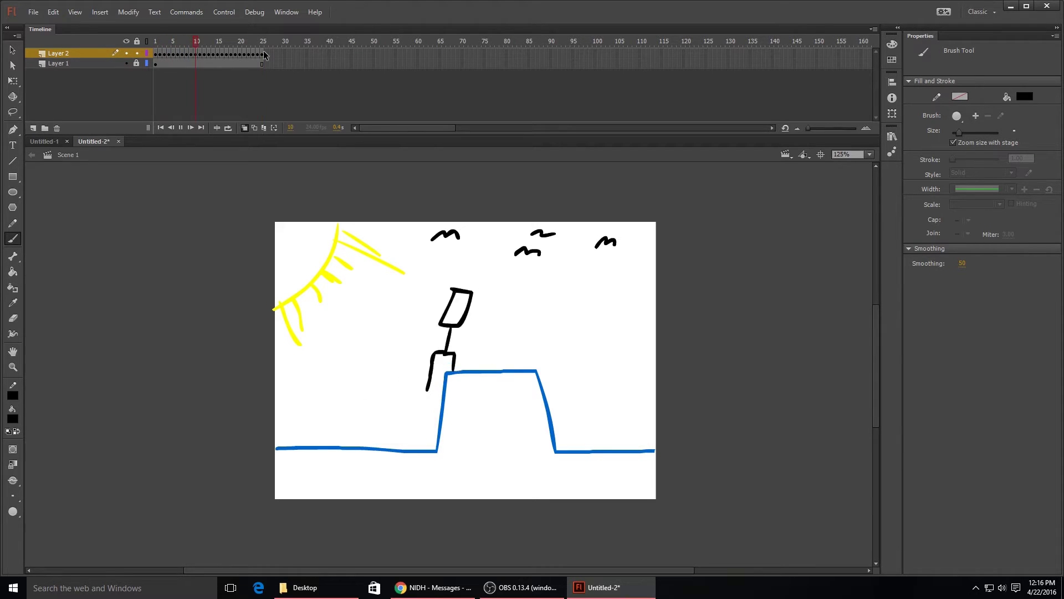
{"action": "key", "text": "Return"}
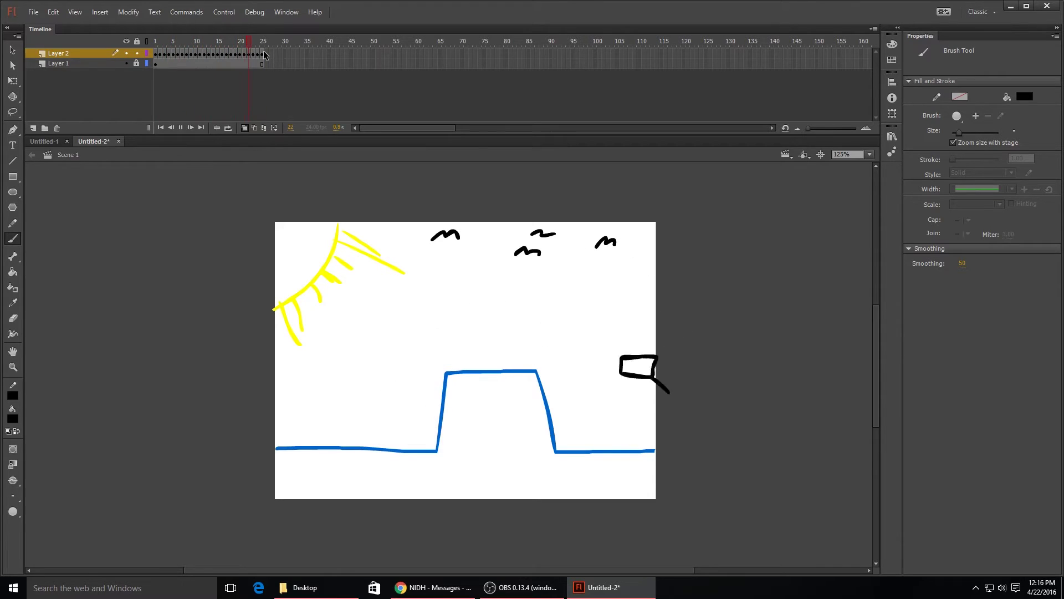
{"action": "key", "text": "Return"}
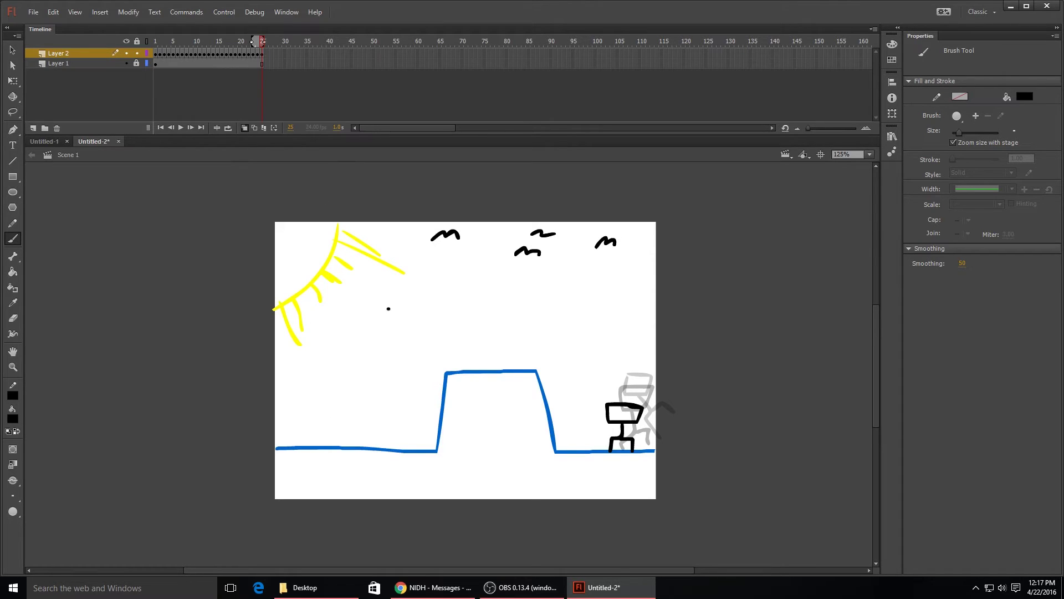
{"action": "left_click", "coordinate": [84, 65]}
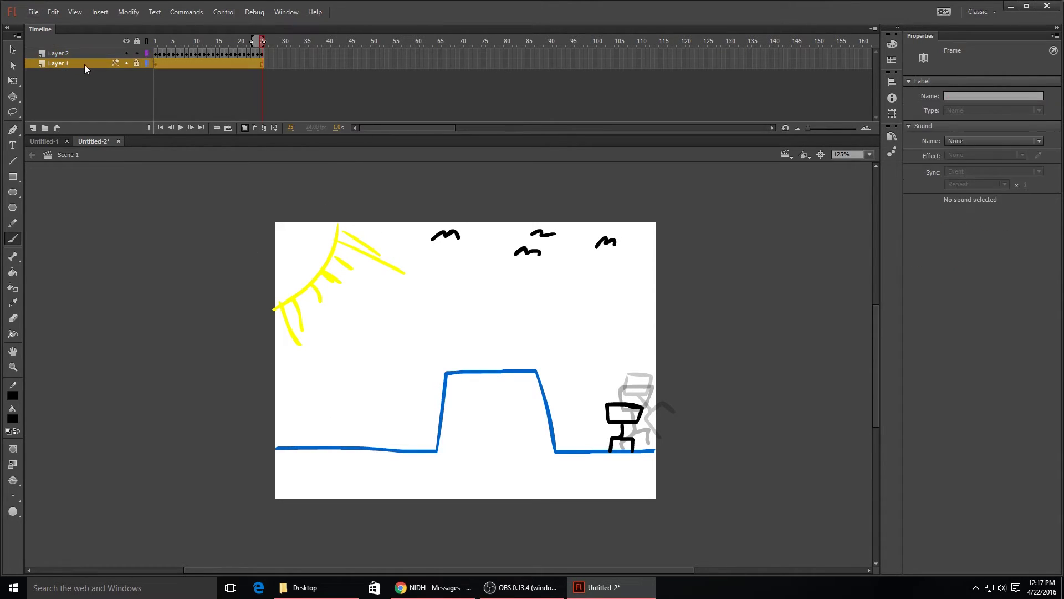
{"action": "left_click", "coordinate": [136, 53]}
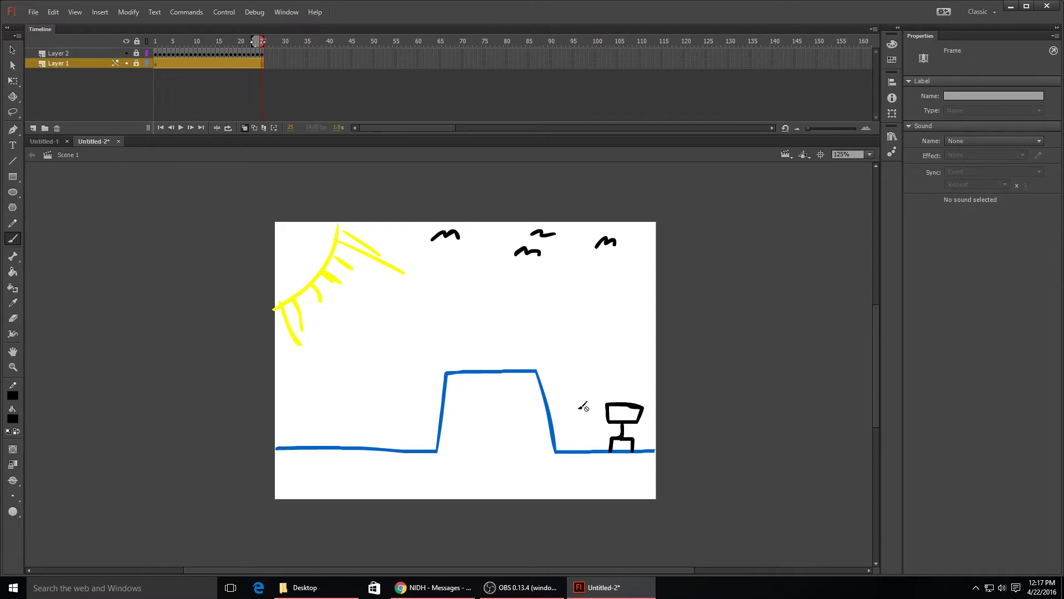
{"action": "left_click", "coordinate": [136, 54]}
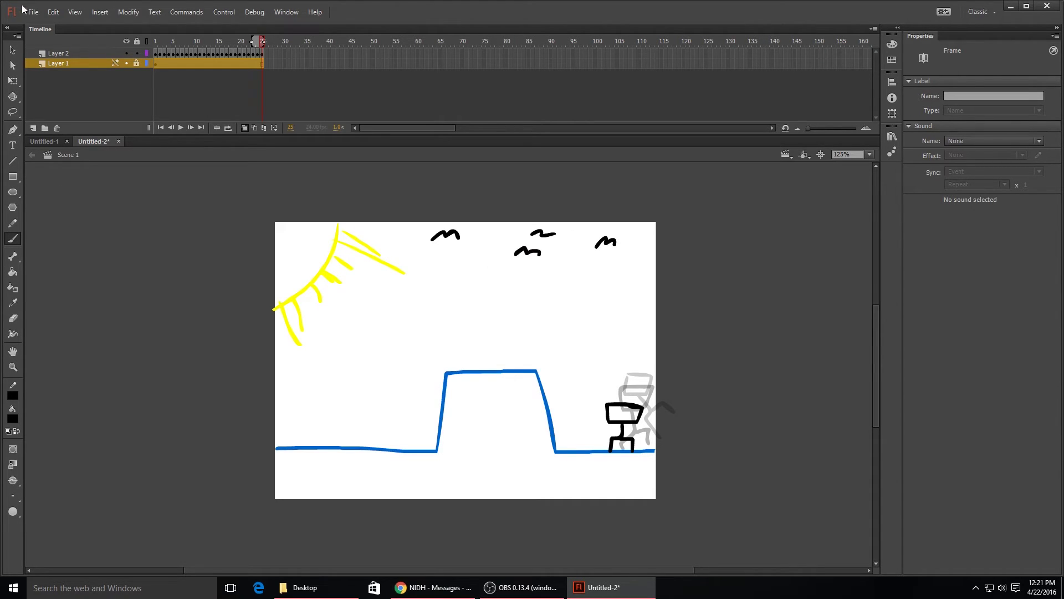
- Open the Export Video settings for Untitled-2.mov on the Desktop and select the file name
{"action": "left_click", "coordinate": [32, 12]}
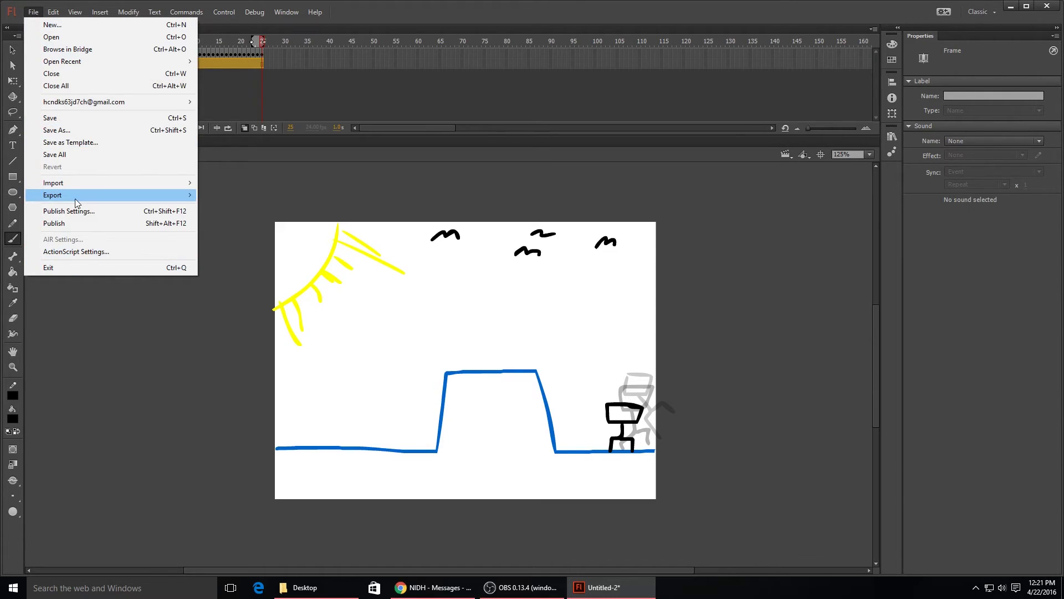
{"action": "mouse_move", "coordinate": [87, 198]}
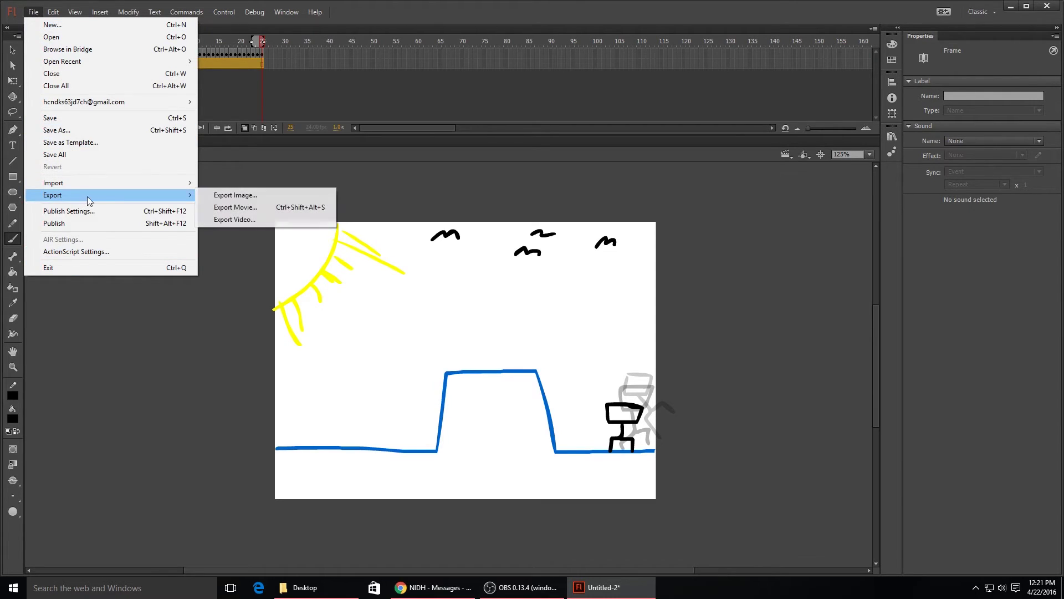
{"action": "left_click", "coordinate": [273, 219]}
{"action": "left_click_drag", "start_coordinate": [533, 341], "coordinate": [490, 341]}
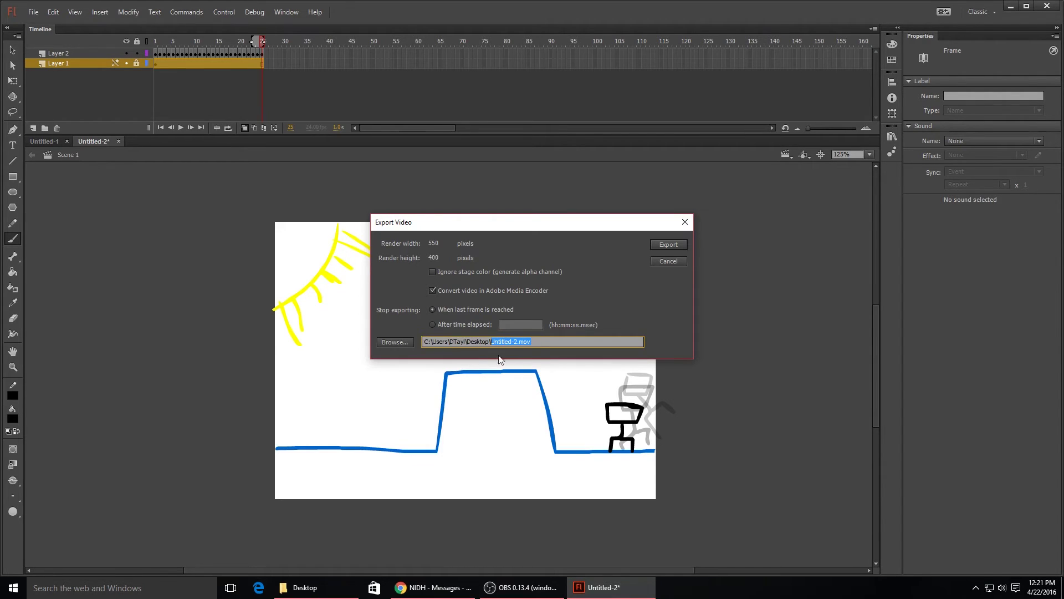
- Export over the existing Untitled-2.mov, dismiss the QuickTime and Media Encoder warnings, then minimize Flash
{"action": "left_click", "coordinate": [669, 245]}
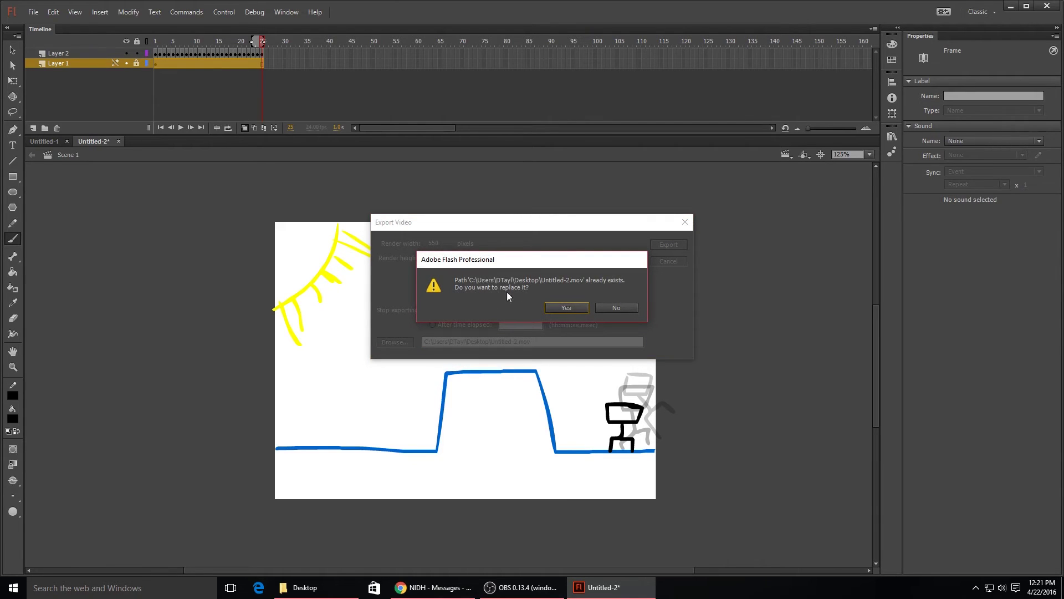
{"action": "left_click", "coordinate": [567, 301]}
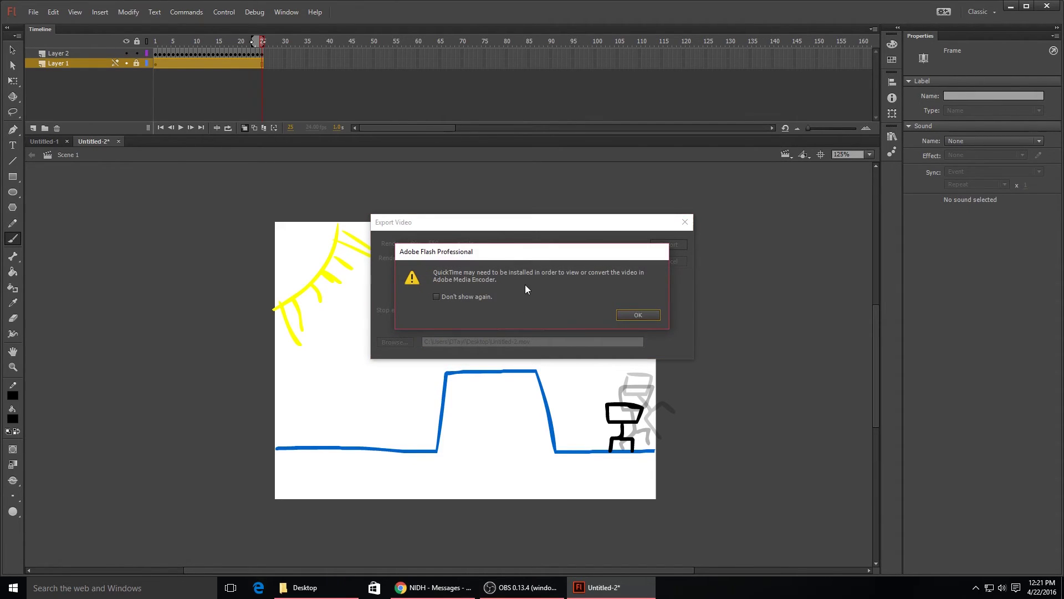
{"action": "left_click", "coordinate": [437, 296]}
{"action": "left_click", "coordinate": [641, 315]}
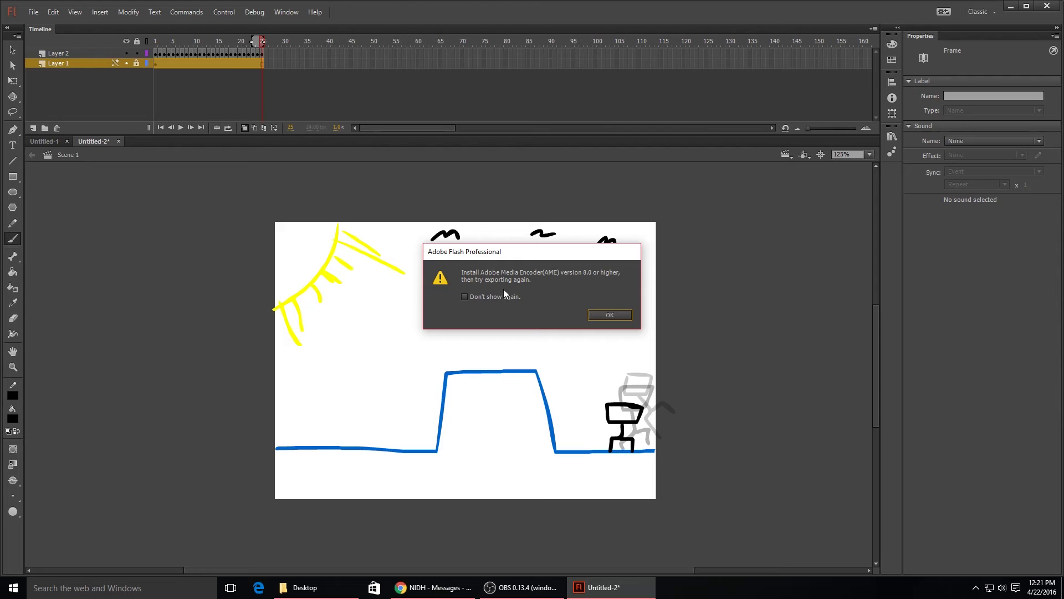
{"action": "left_click", "coordinate": [611, 314]}
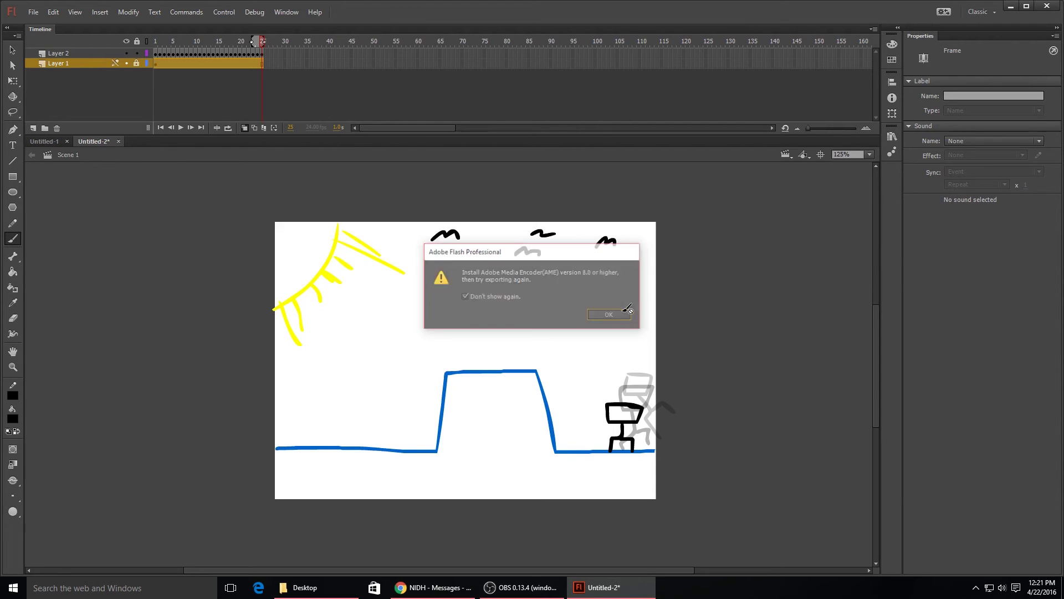
{"action": "left_click", "coordinate": [1011, 6]}
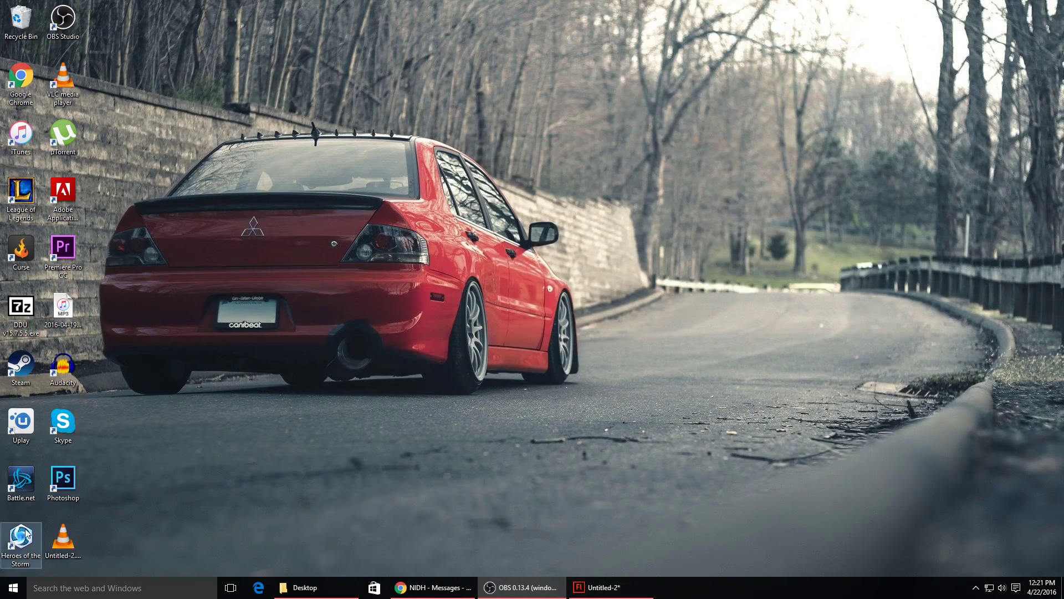
- Play Untitled-2.mov in VLC several times, then return to the Untitled-2 Flash document
{"action": "right_click", "coordinate": [63, 540]}
{"action": "left_click", "coordinate": [134, 289]}
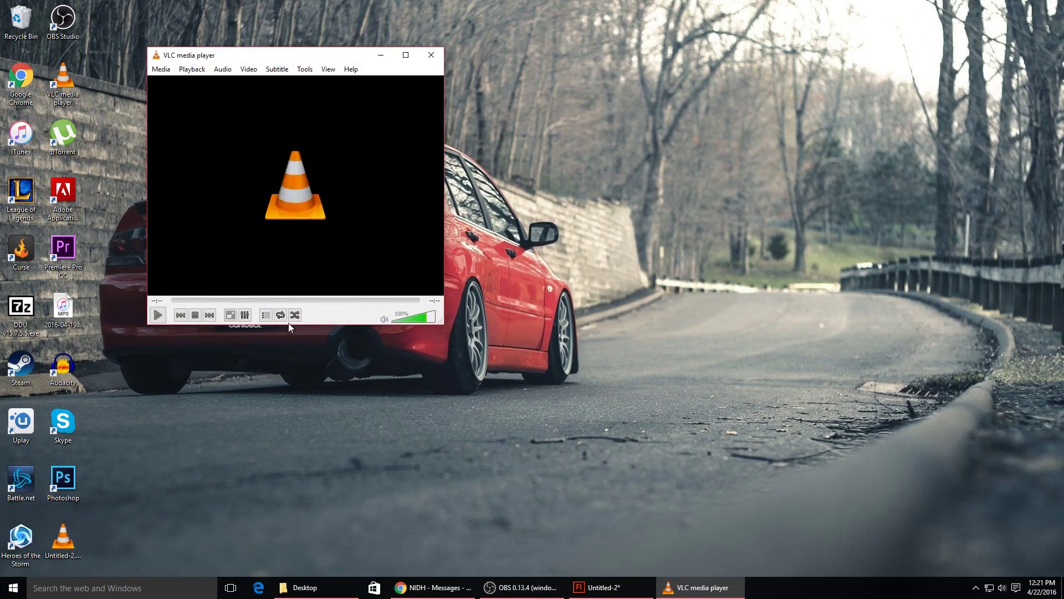
{"action": "left_click", "coordinate": [157, 316]}
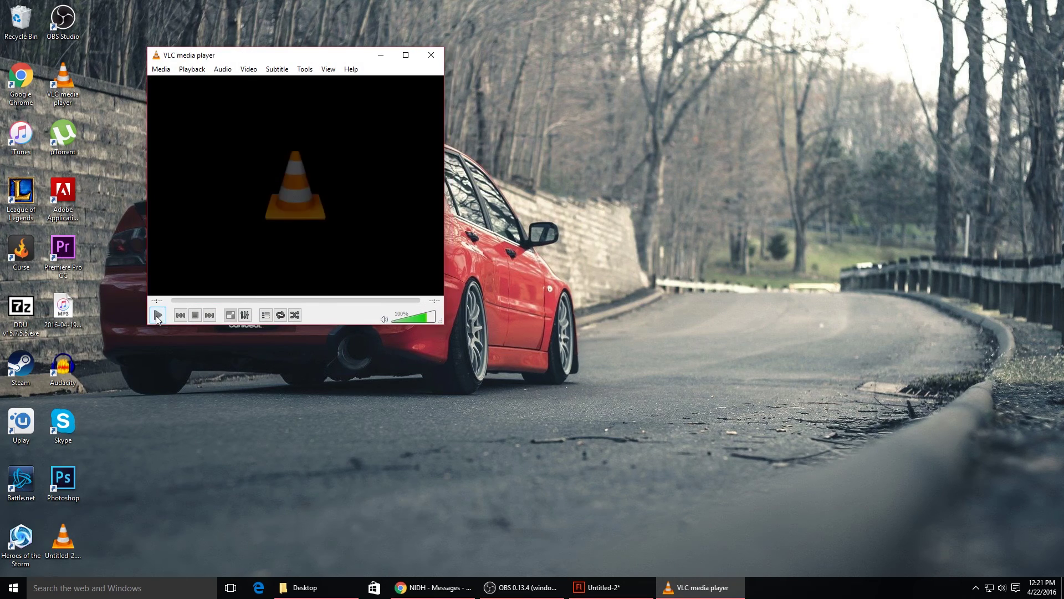
{"action": "left_click", "coordinate": [157, 316]}
{"action": "left_click", "coordinate": [158, 316]}
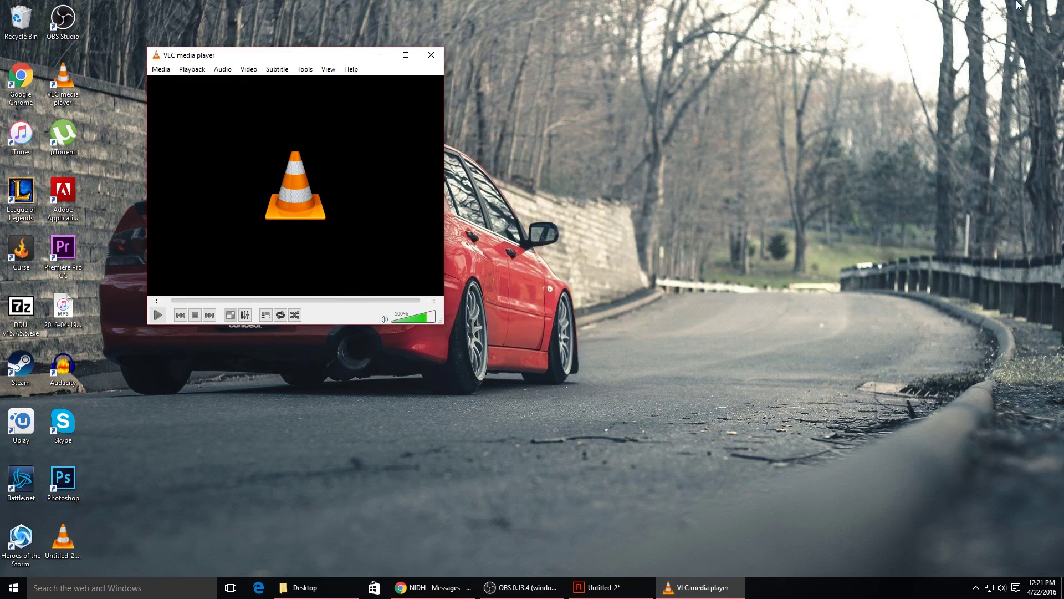
{"action": "left_click", "coordinate": [158, 316]}
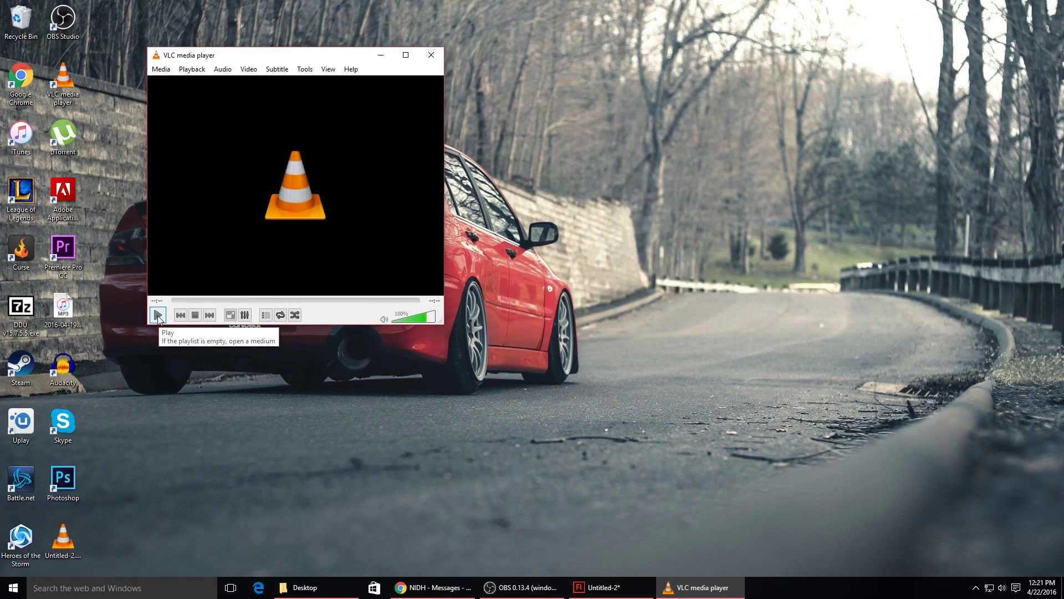
{"action": "left_click", "coordinate": [158, 315]}
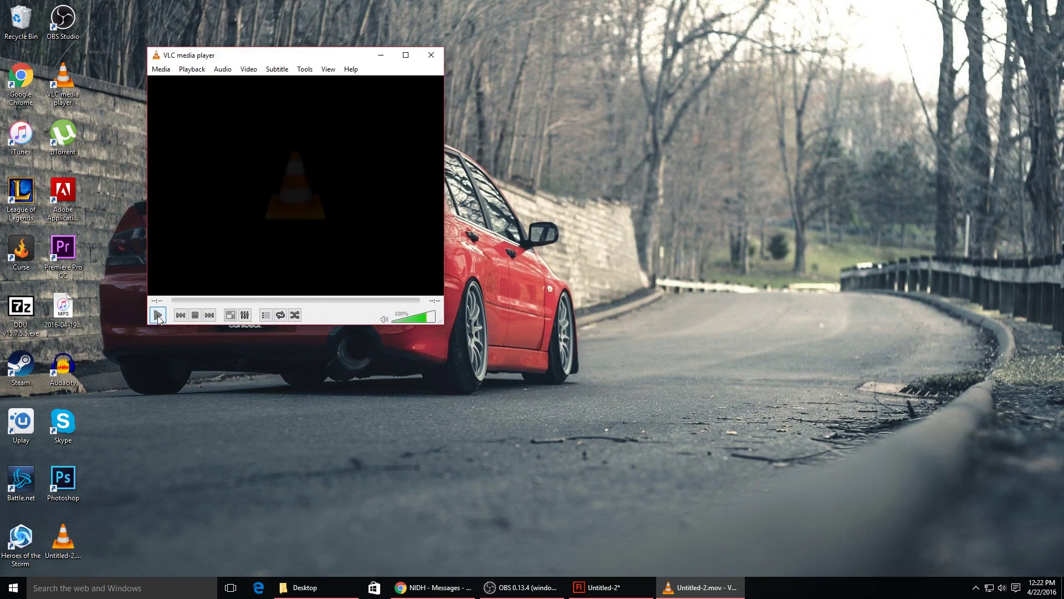
{"action": "left_click", "coordinate": [158, 316]}
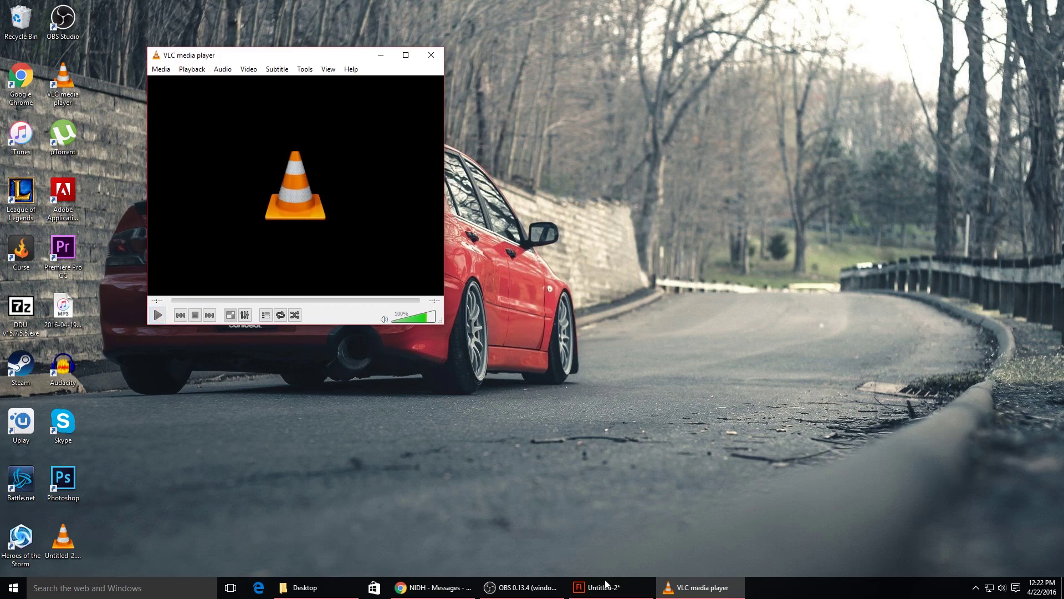
{"action": "left_click", "coordinate": [601, 587]}
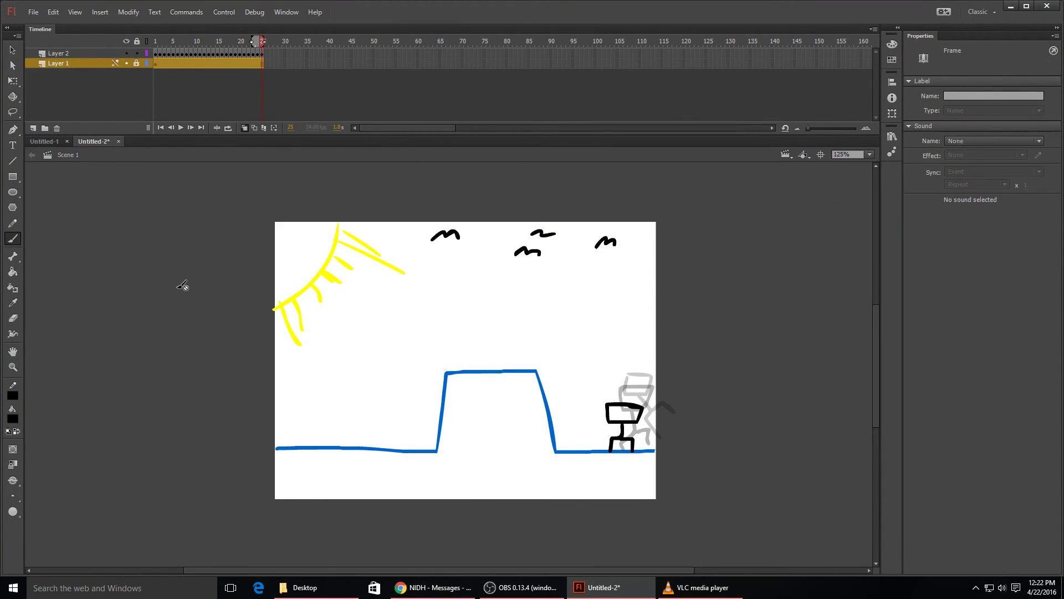